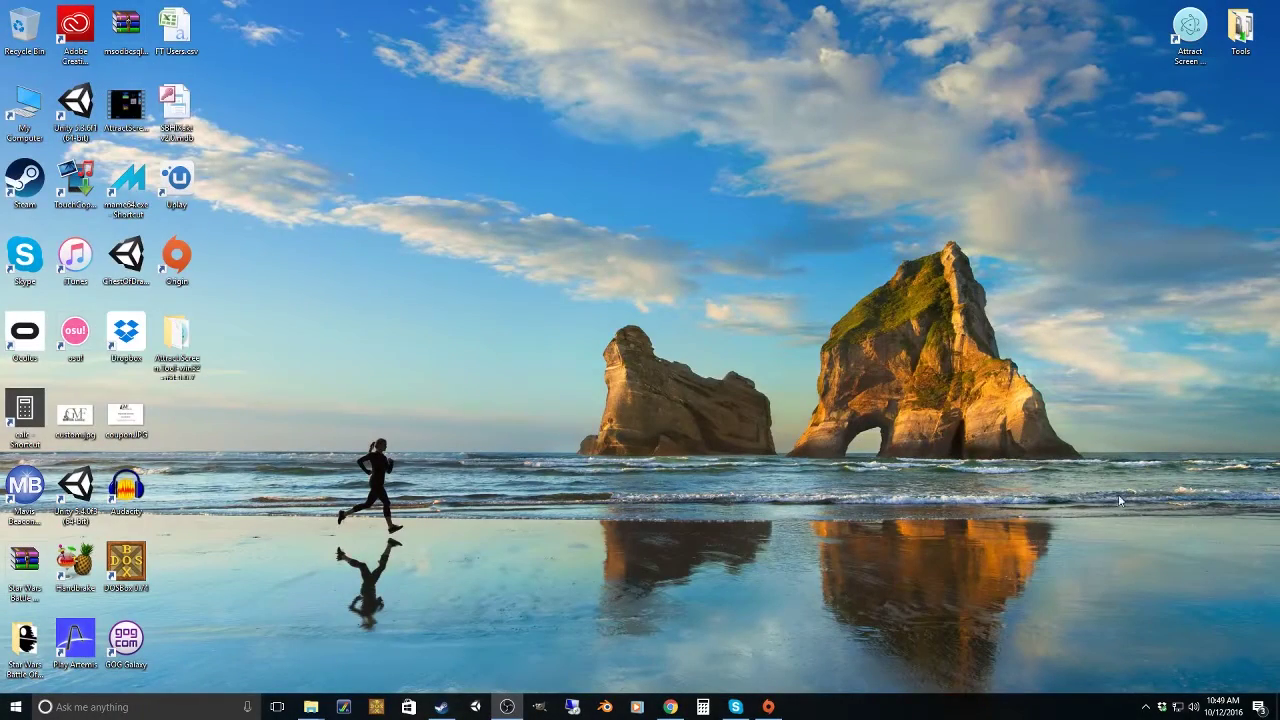
- Launch Attract Screen Tool and turn off Hardware Accelerated Decoding in its settings
double_click(1190, 30)
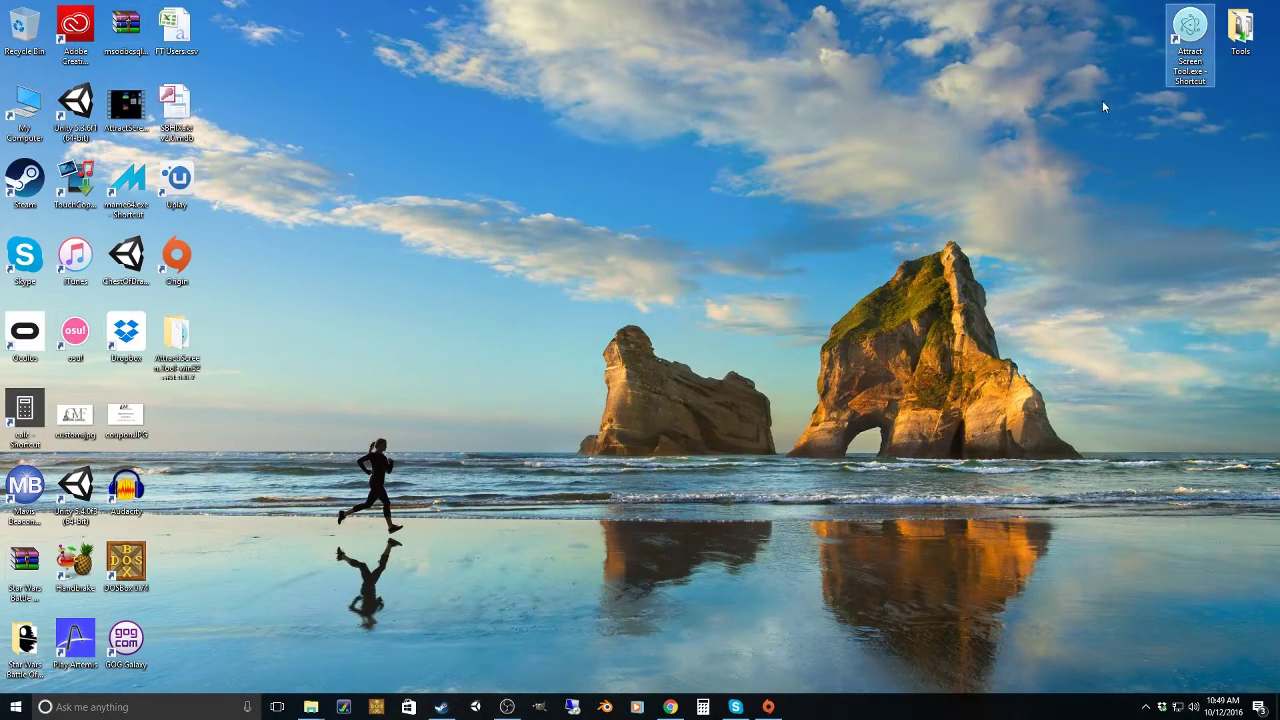
drag(729, 98, 1083, 38)
click(1138, 38)
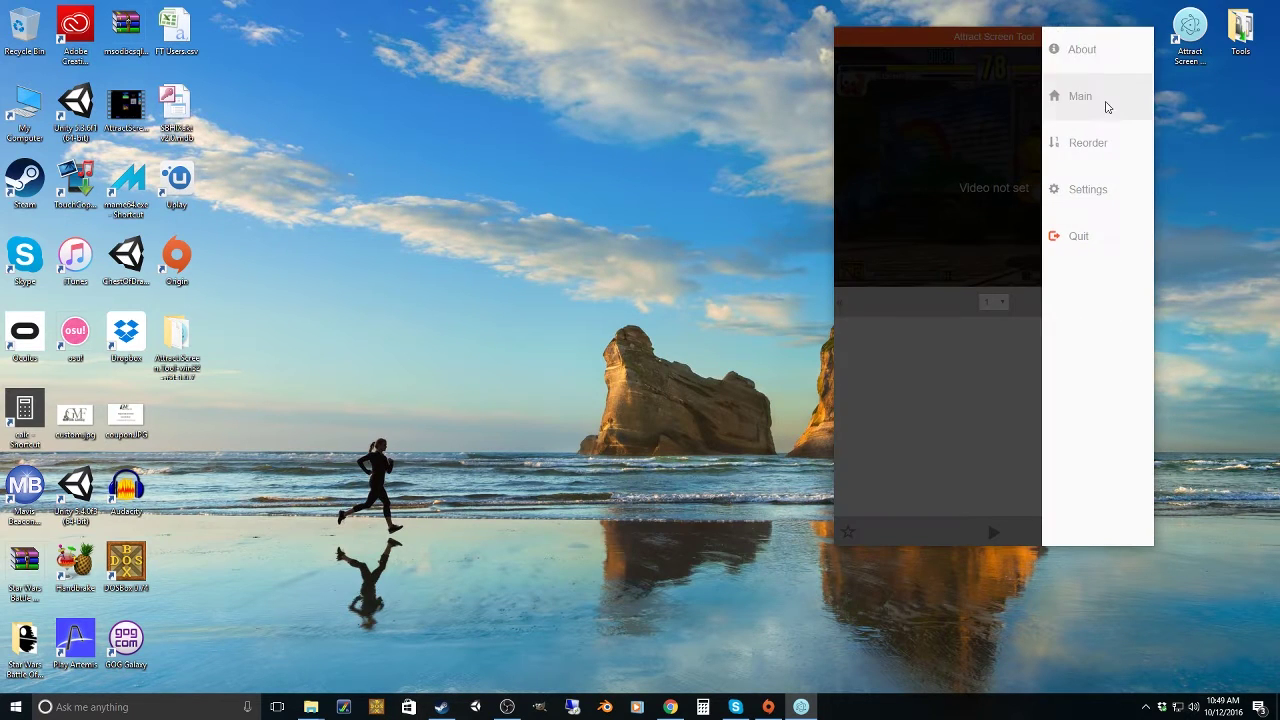
click(1084, 188)
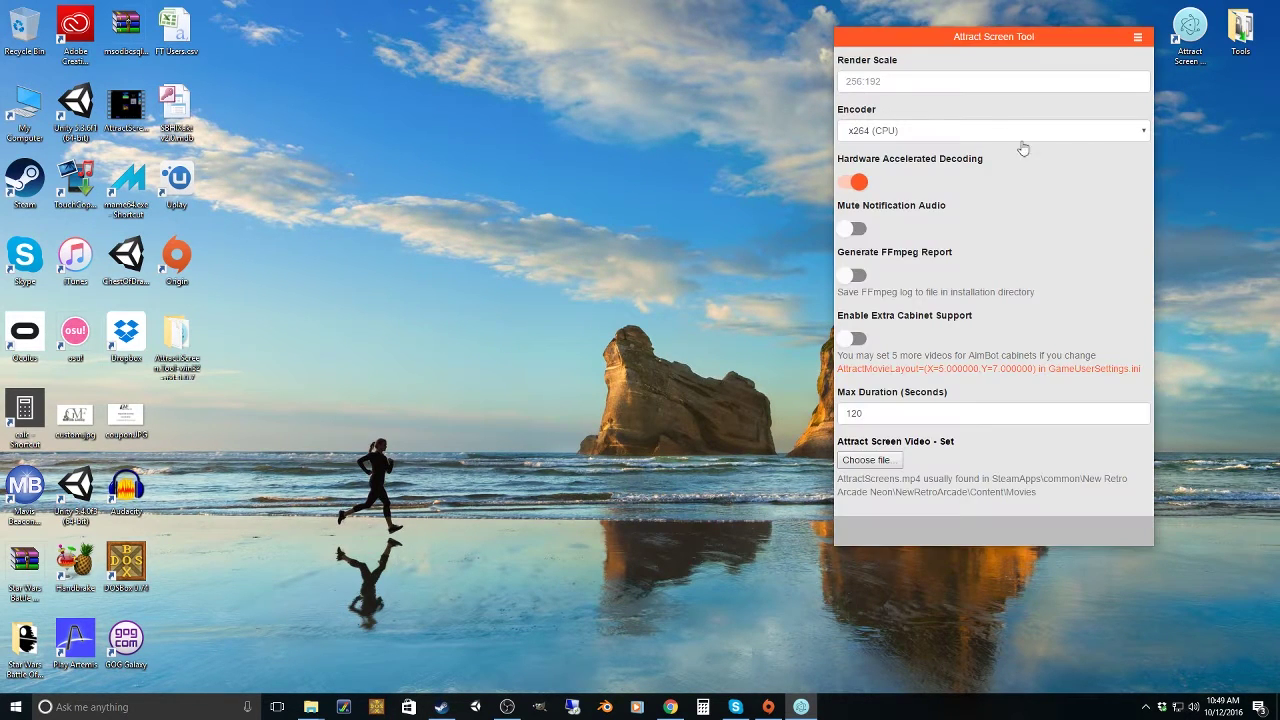
drag(1040, 44, 1136, 92)
click(940, 231)
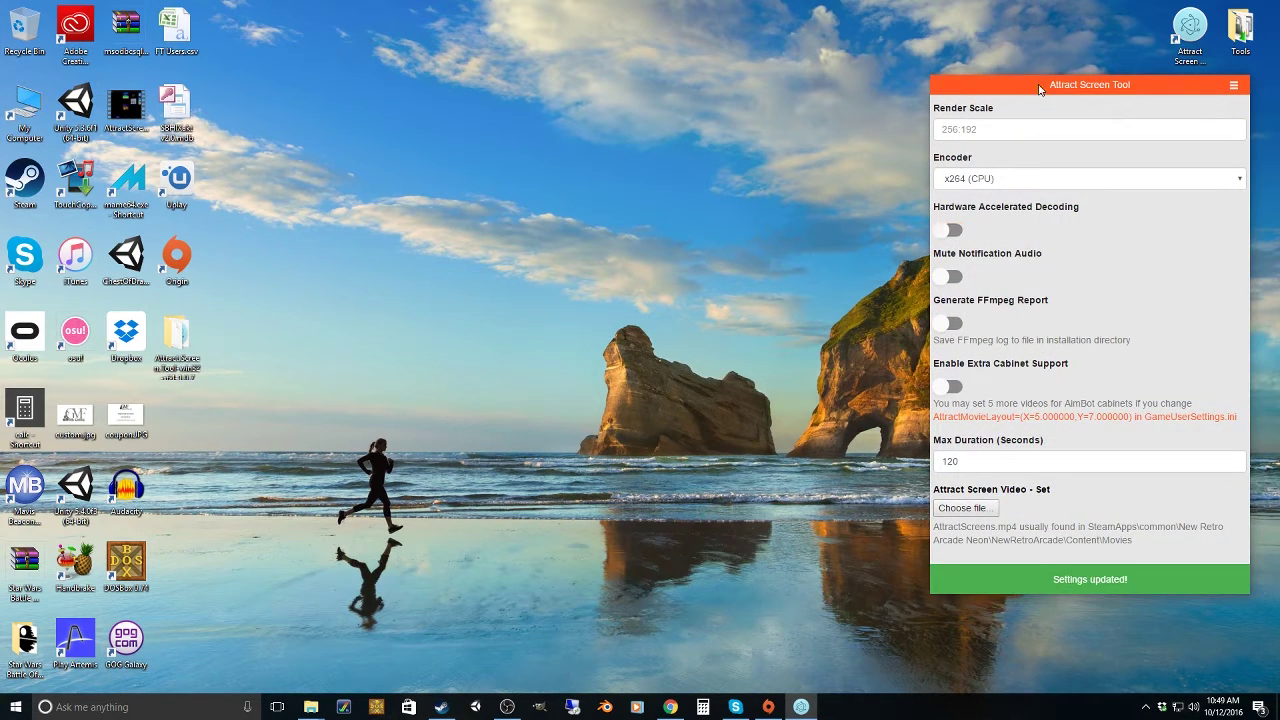
click(964, 115)
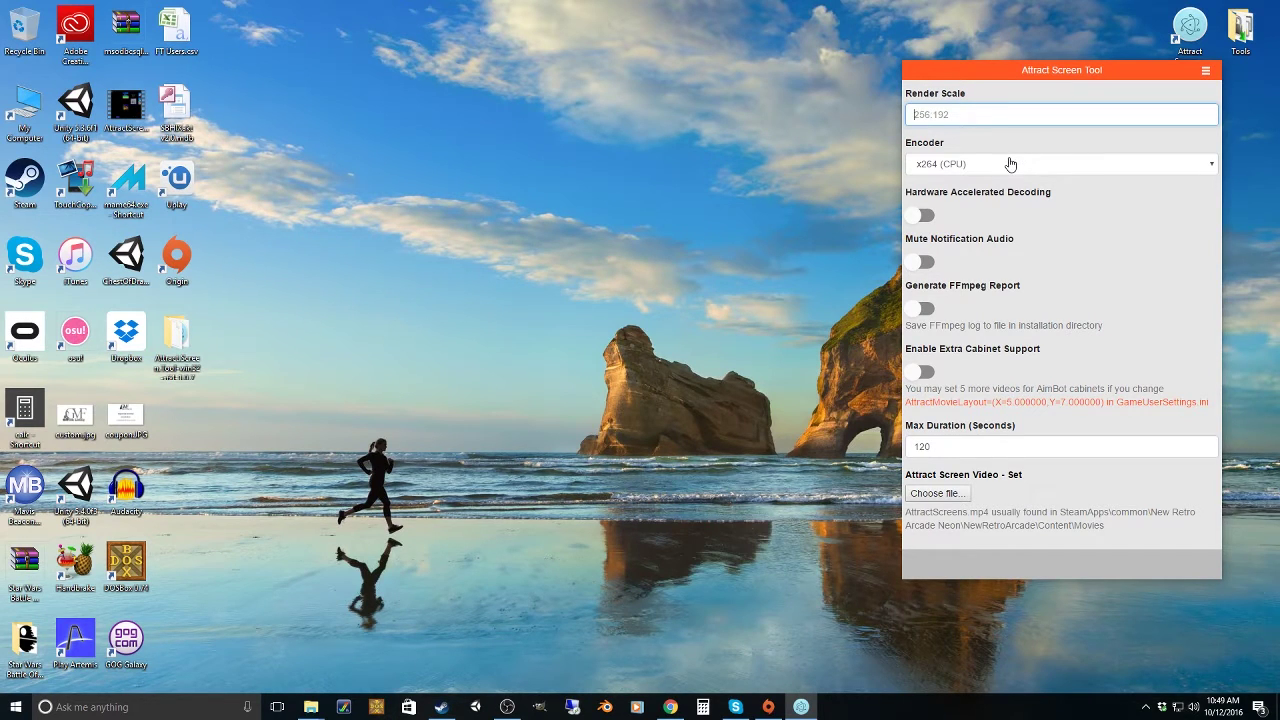
double_click(950, 447)
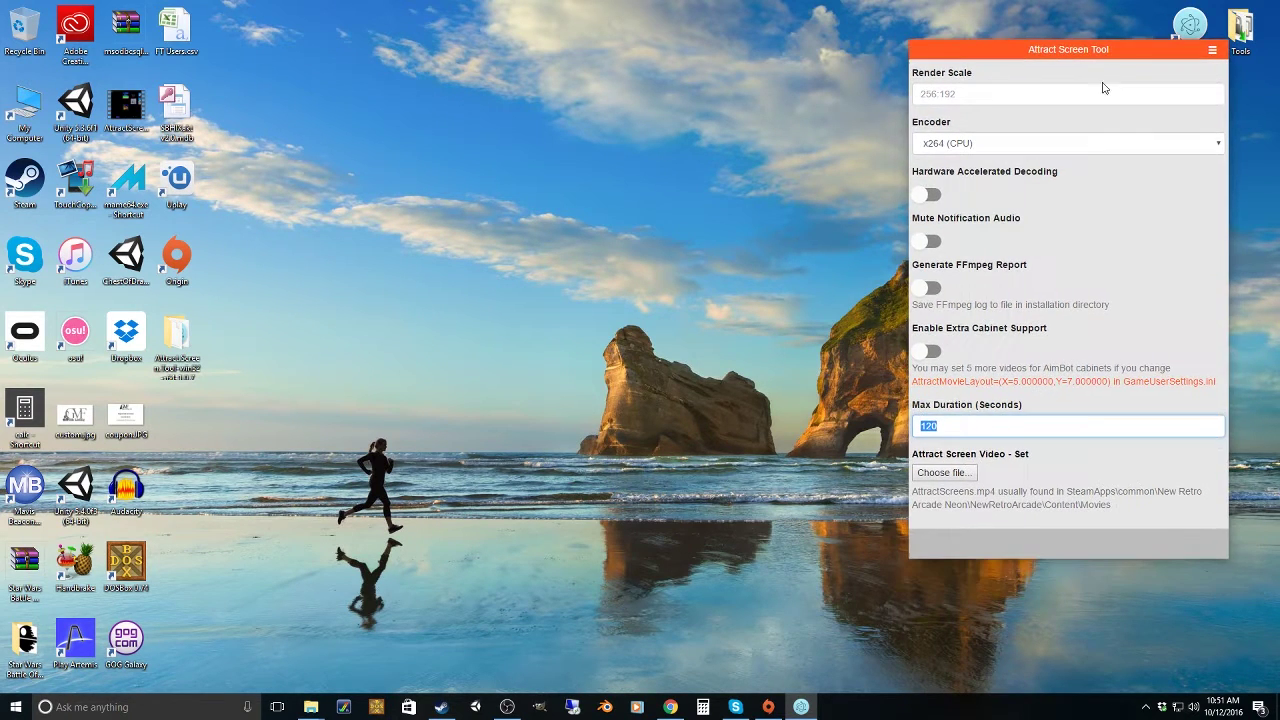
- Browse for the attract screen video and make a backup copy of AttractScreens.mp4 within the game's Movies folder
click(944, 473)
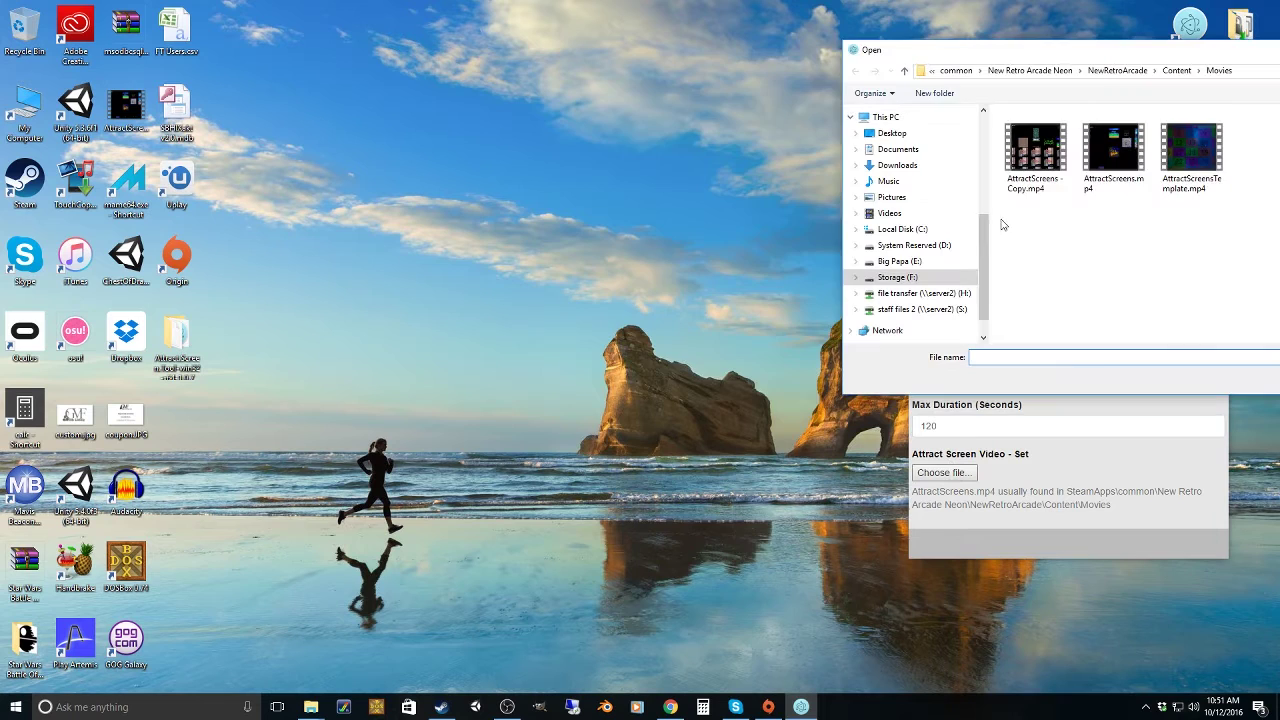
drag(1270, 45, 798, 79)
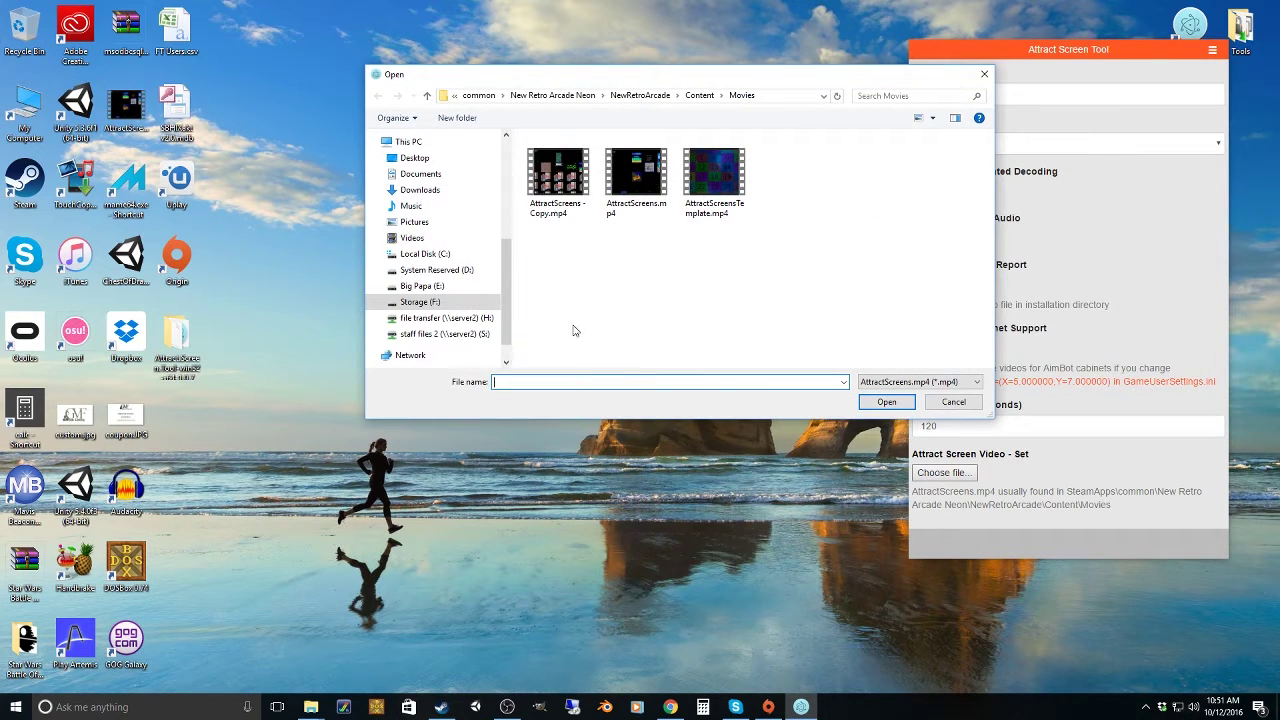
click(628, 195)
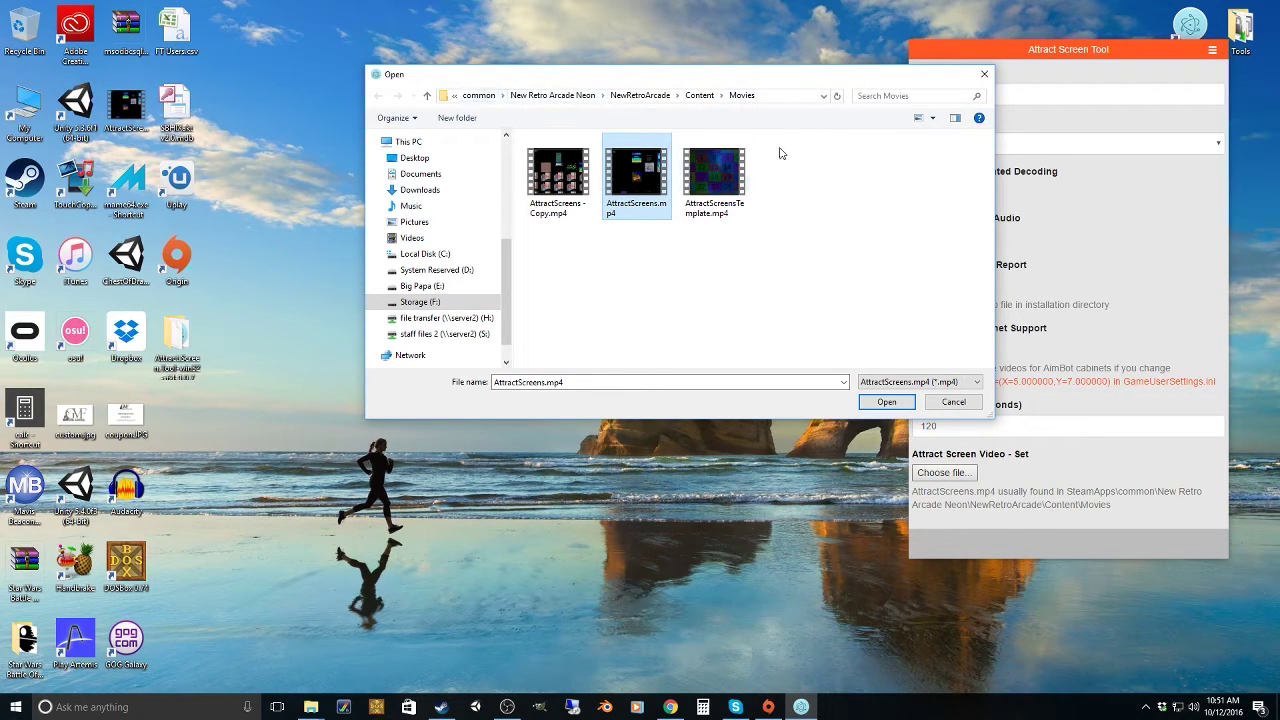
click(766, 100)
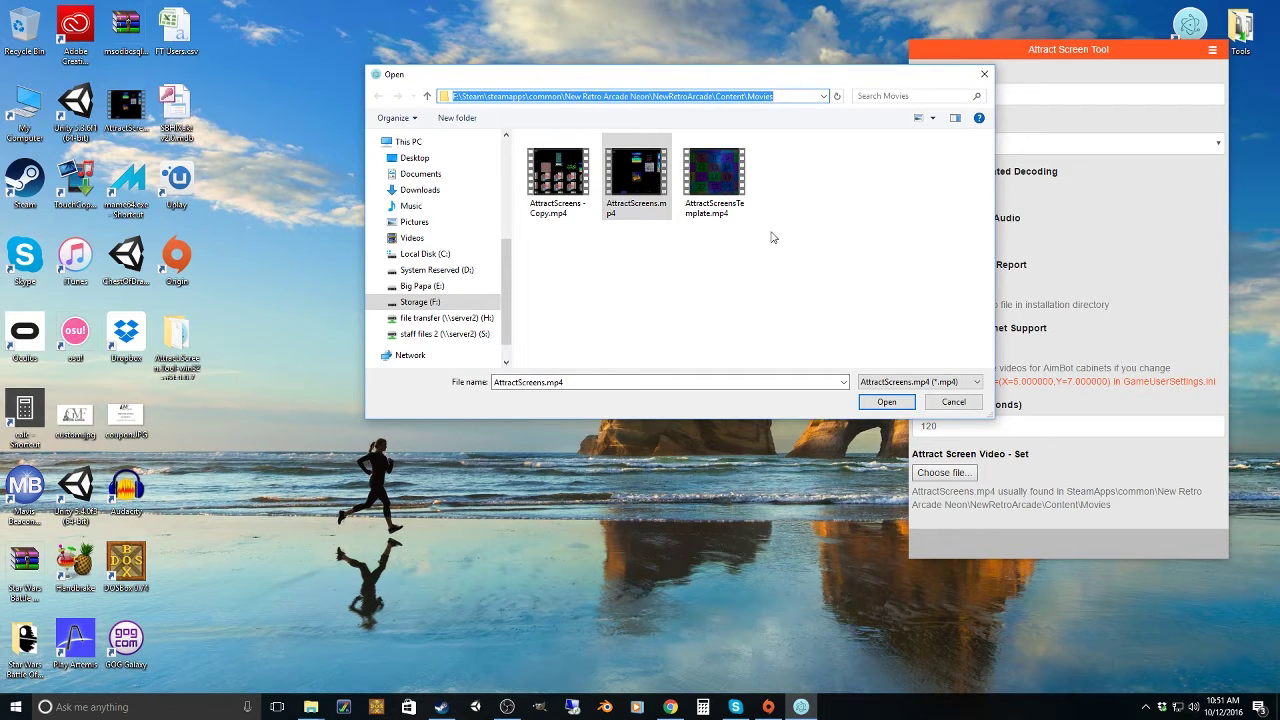
click(636, 181)
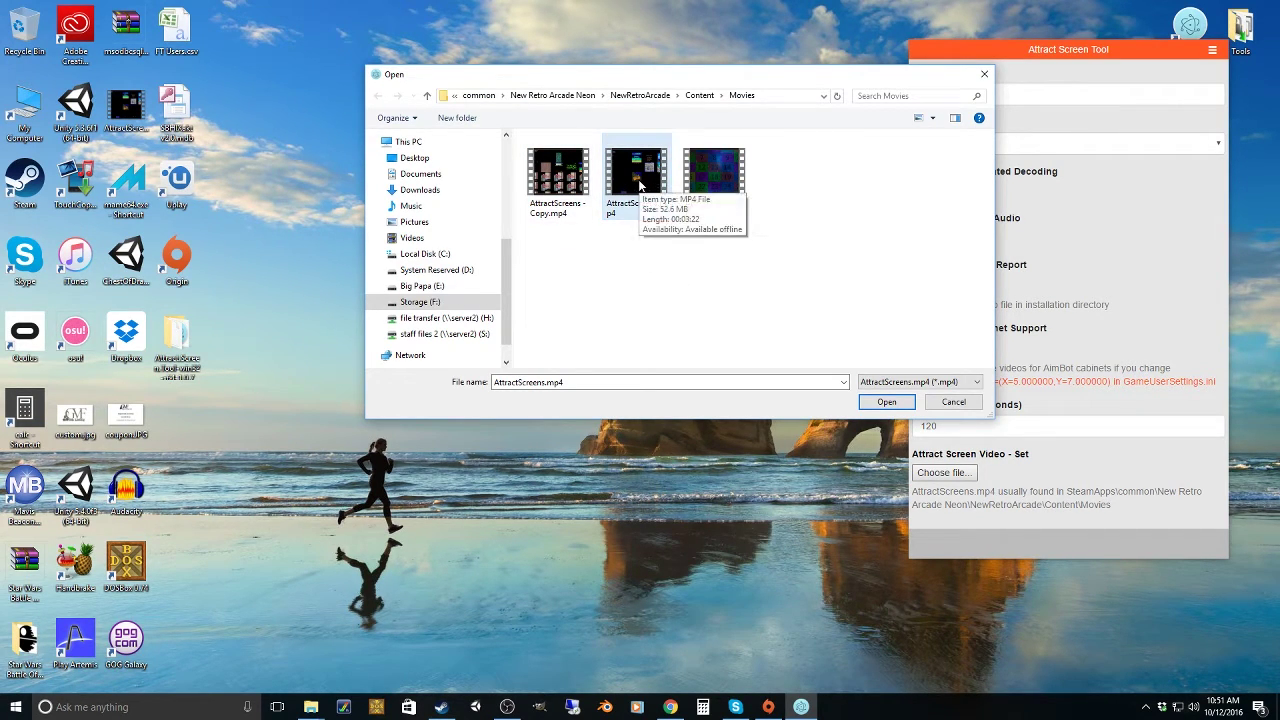
click(565, 180)
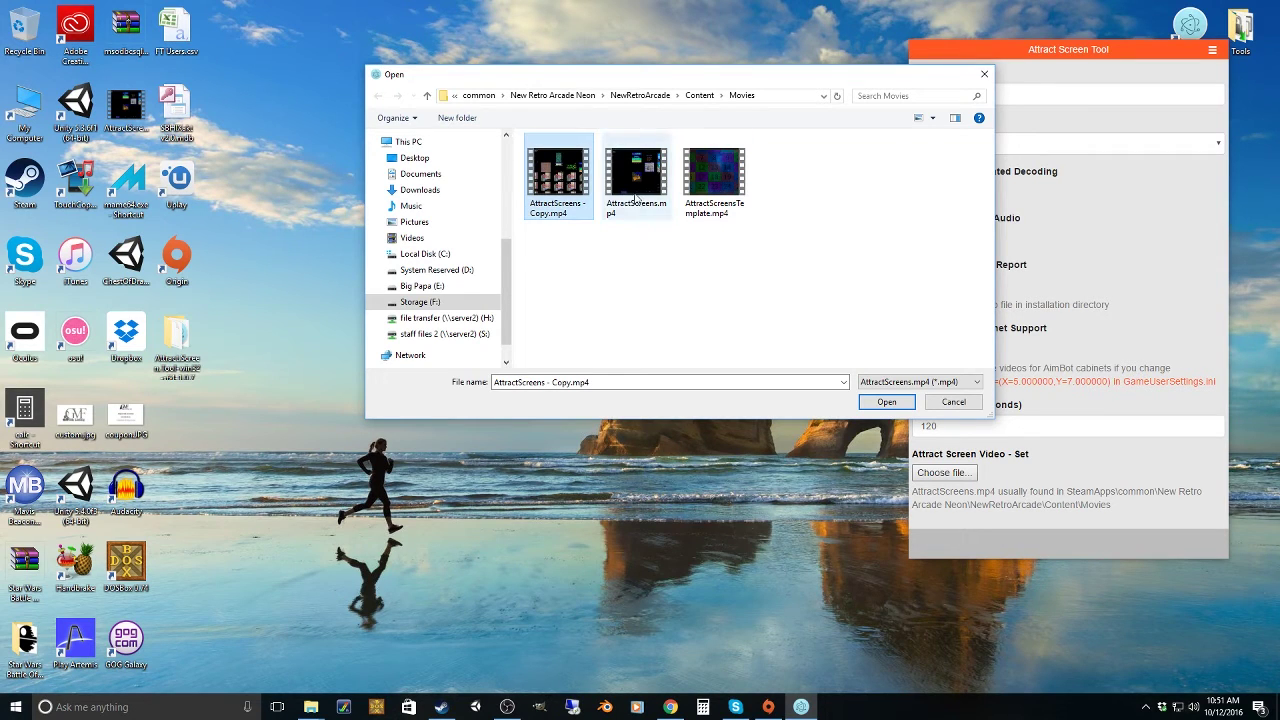
drag(640, 190, 885, 218)
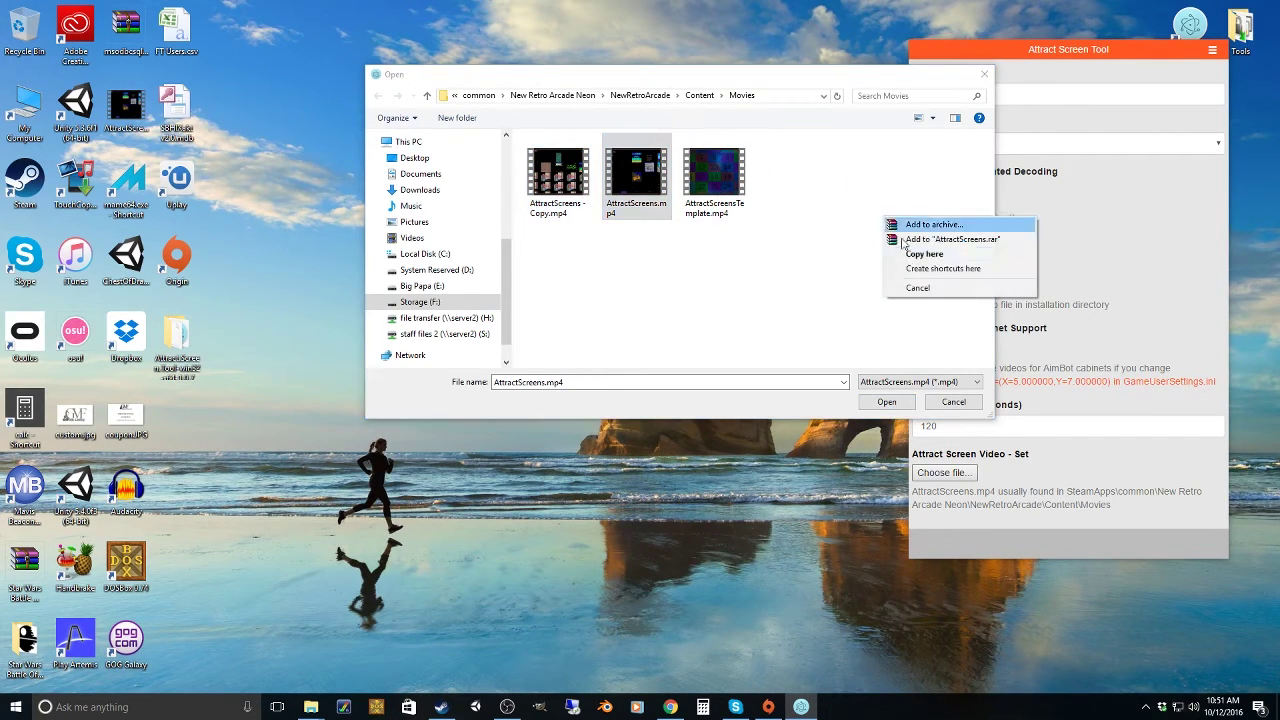
click(923, 256)
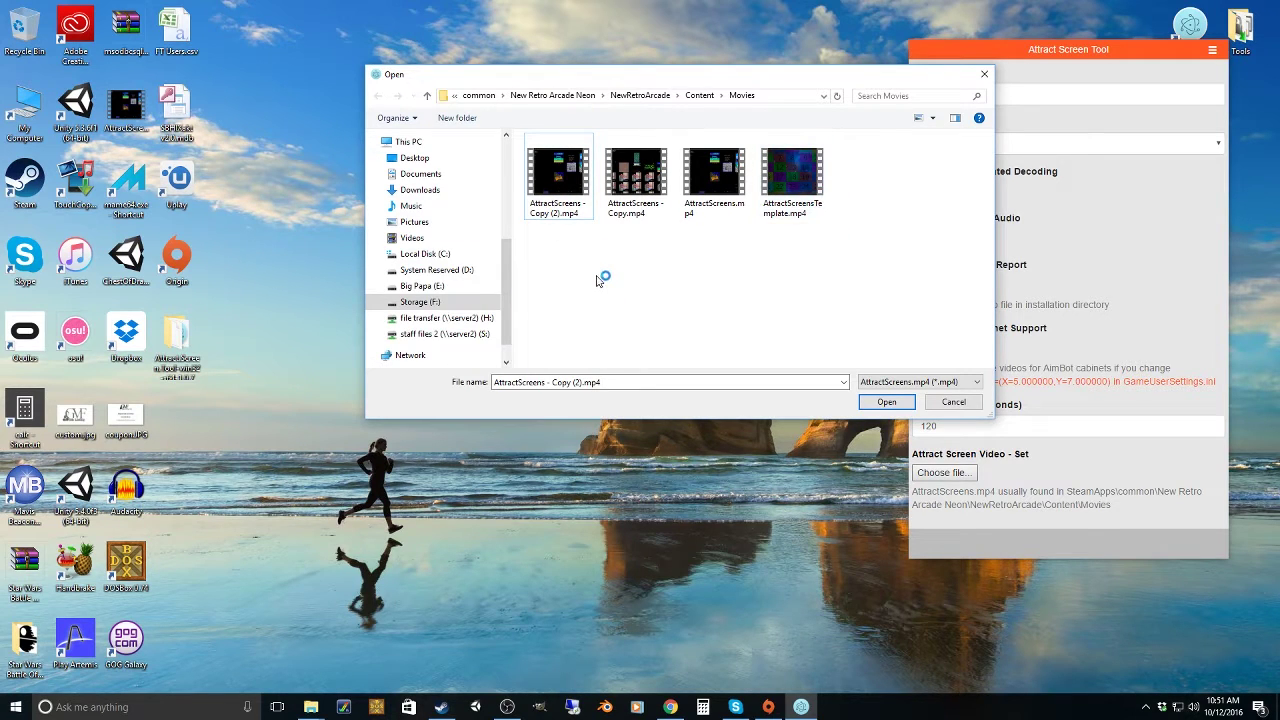
- Set the original AttractScreens.mp4 as the attract screen video
click(714, 180)
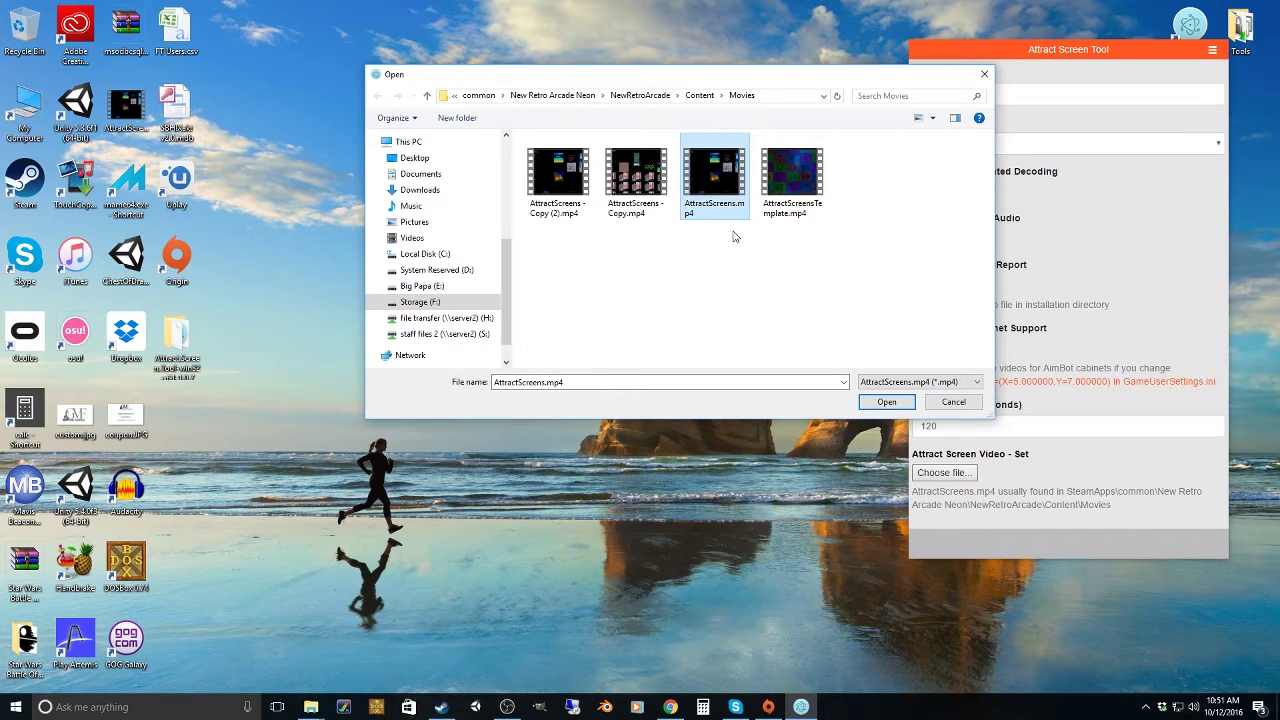
click(884, 402)
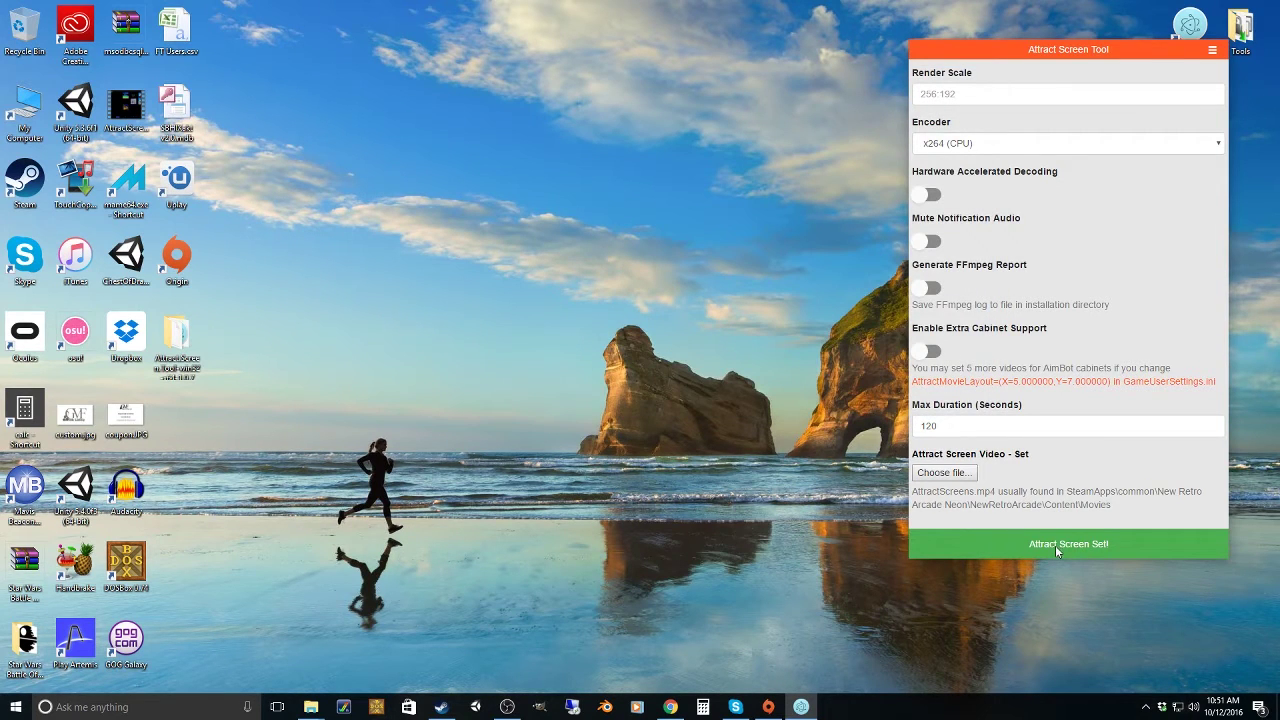
click(1055, 545)
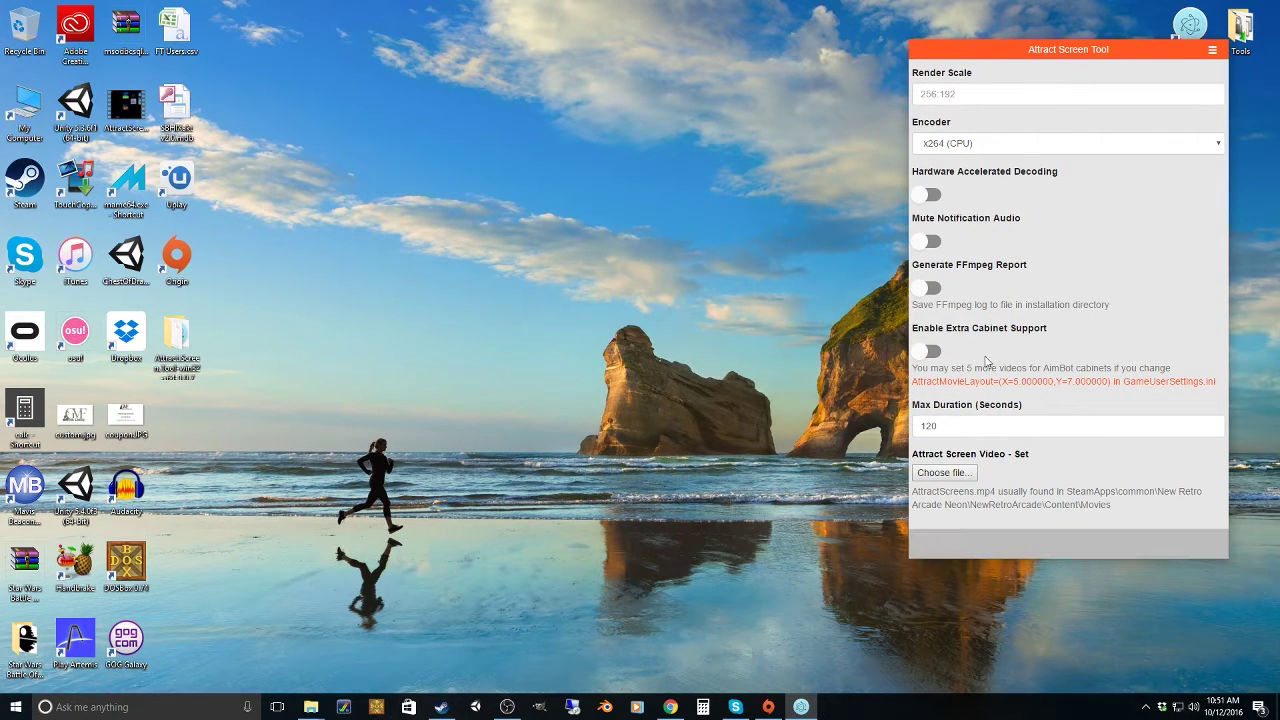
- Return to the tool's main page and choose cabinet number 1
click(1212, 50)
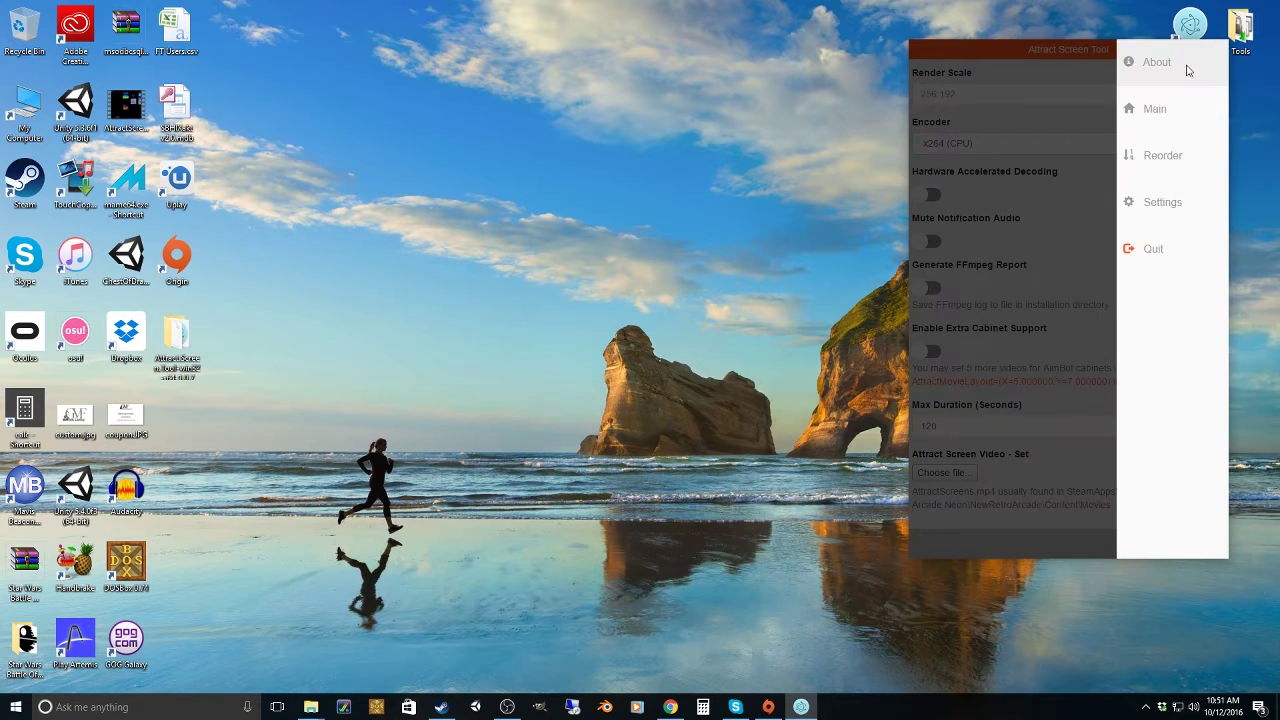
click(1152, 109)
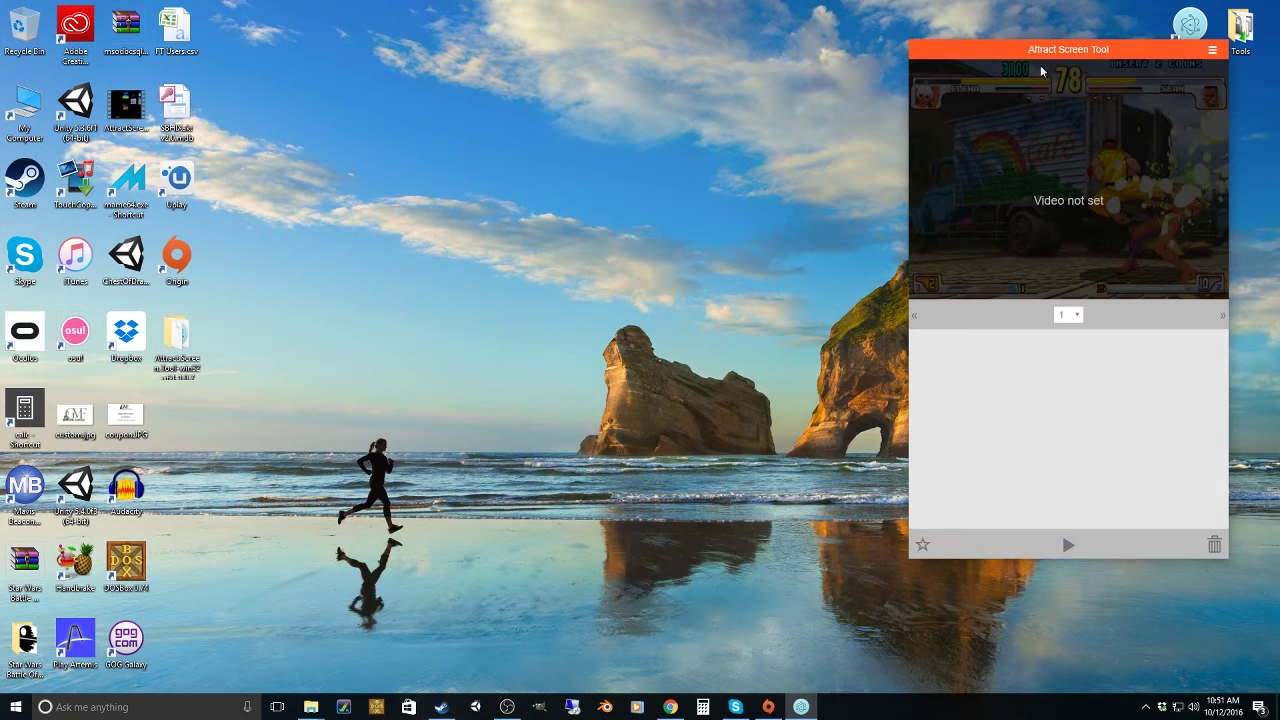
click(1077, 316)
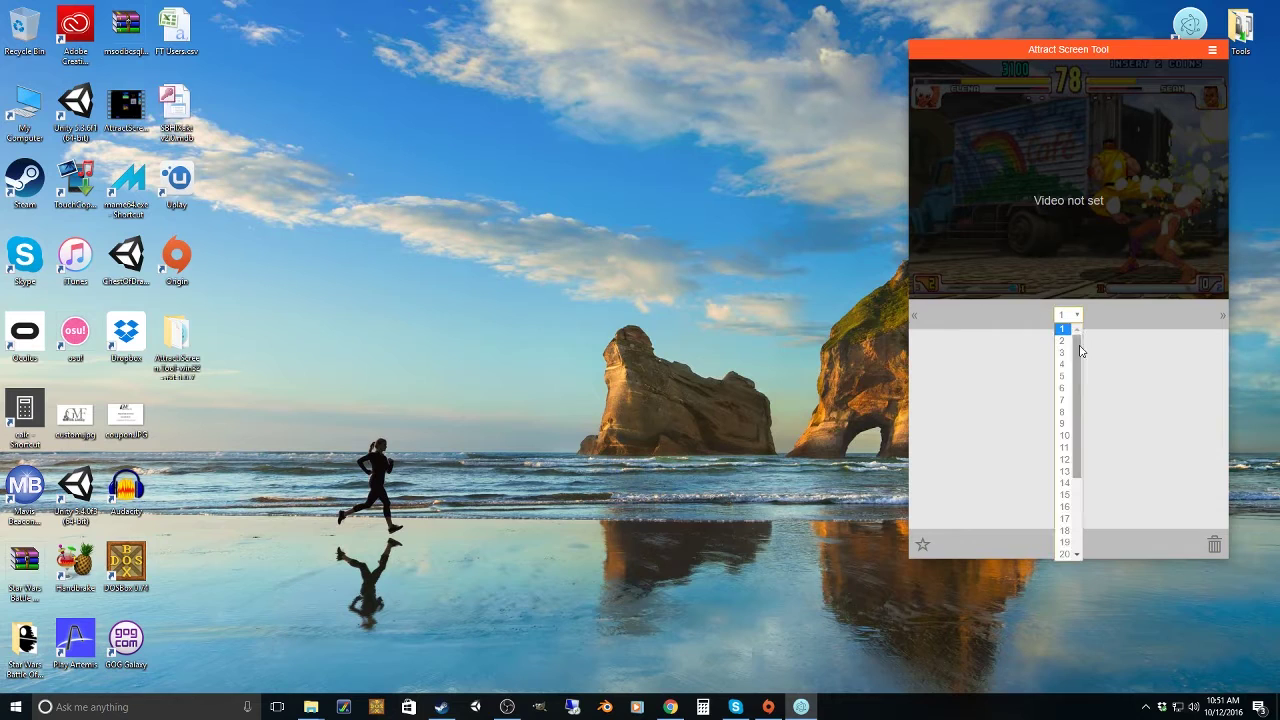
mouse_move(1077, 349)
mouse_down()
mouse_move(1073, 443)
mouse_move(1073, 345)
mouse_up()
click(1062, 329)
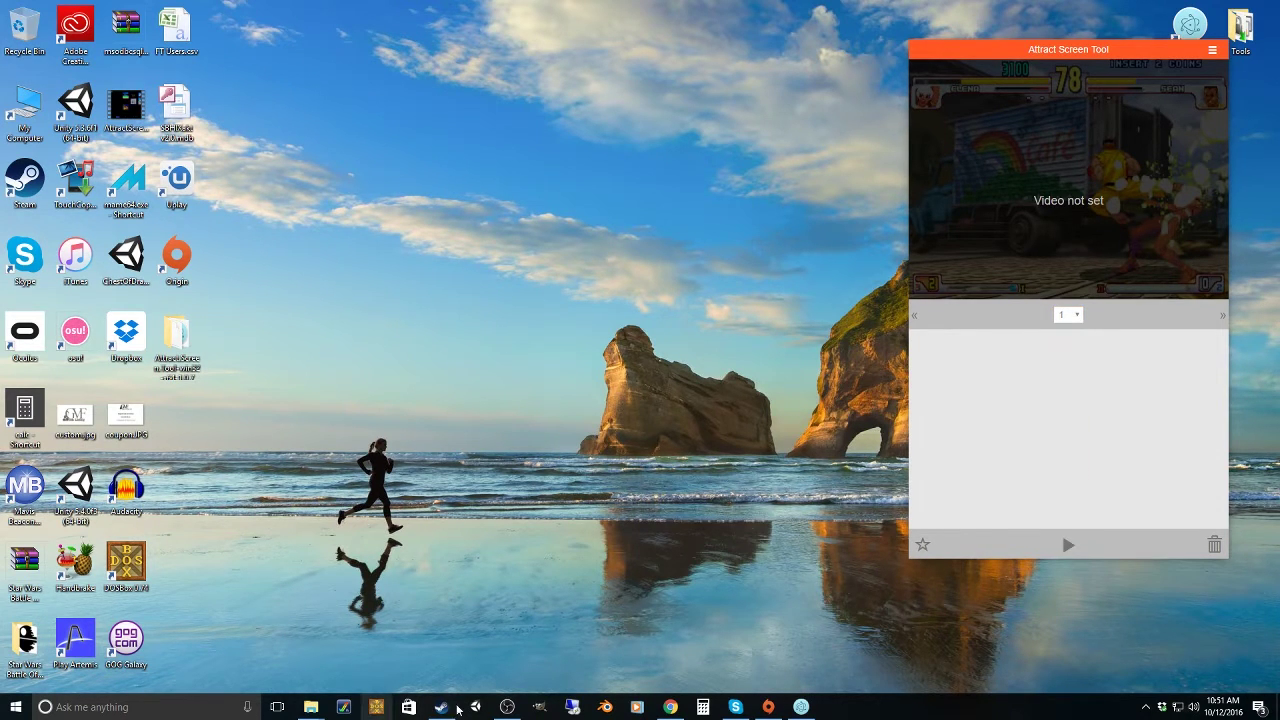
- Switch to Steam, launch the configuration tool for NewRetroArcade: Neon, and place its window beside Attract Screen Tool
click(441, 707)
right_click(48, 90)
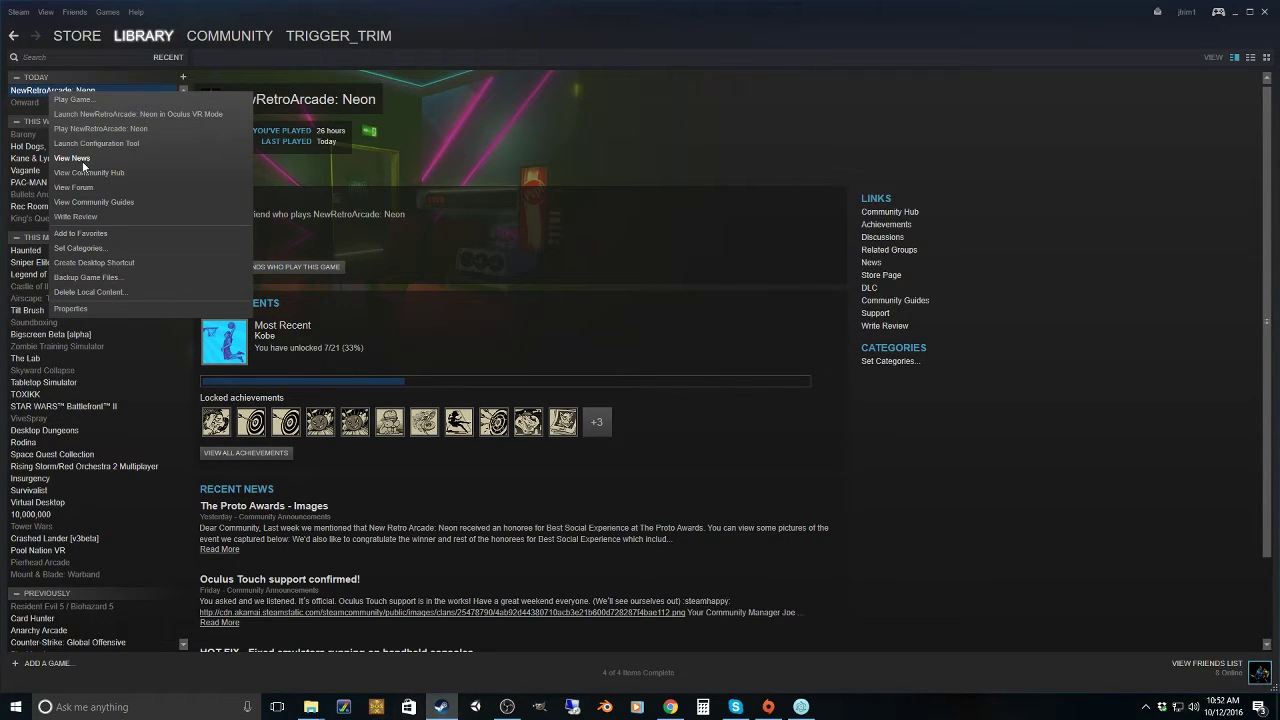
click(102, 144)
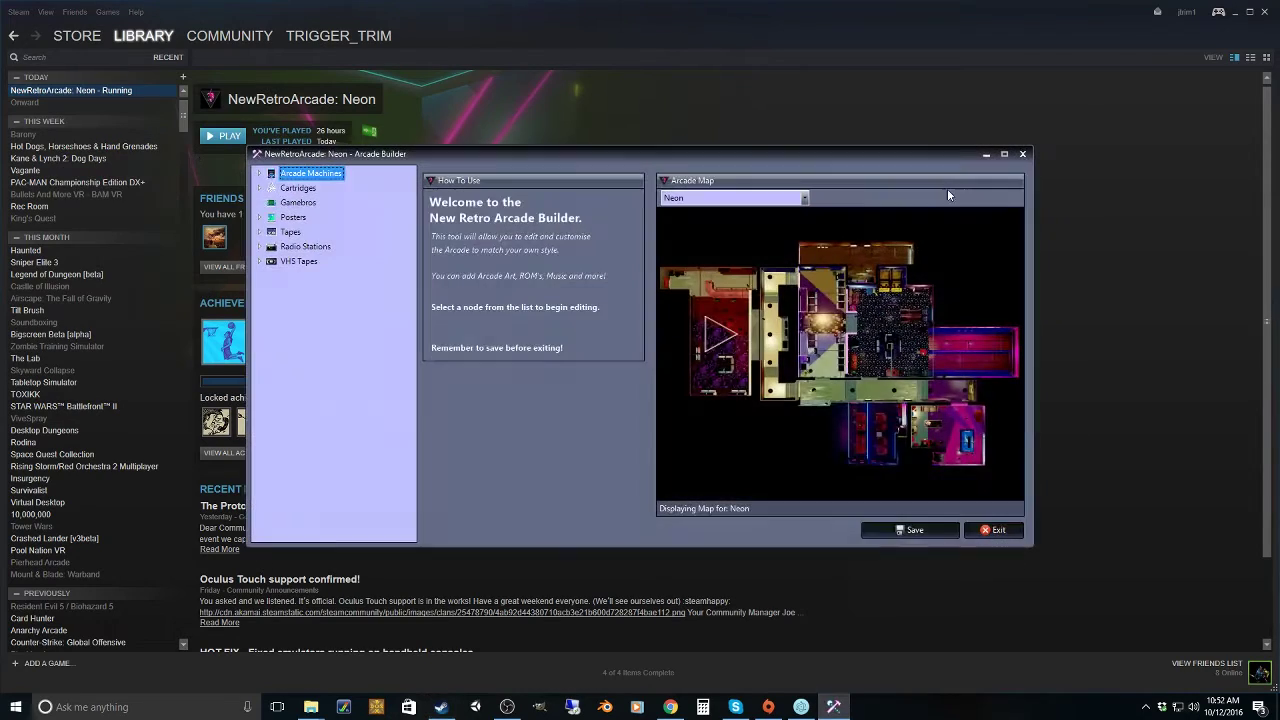
click(1230, 12)
drag(761, 156, 516, 16)
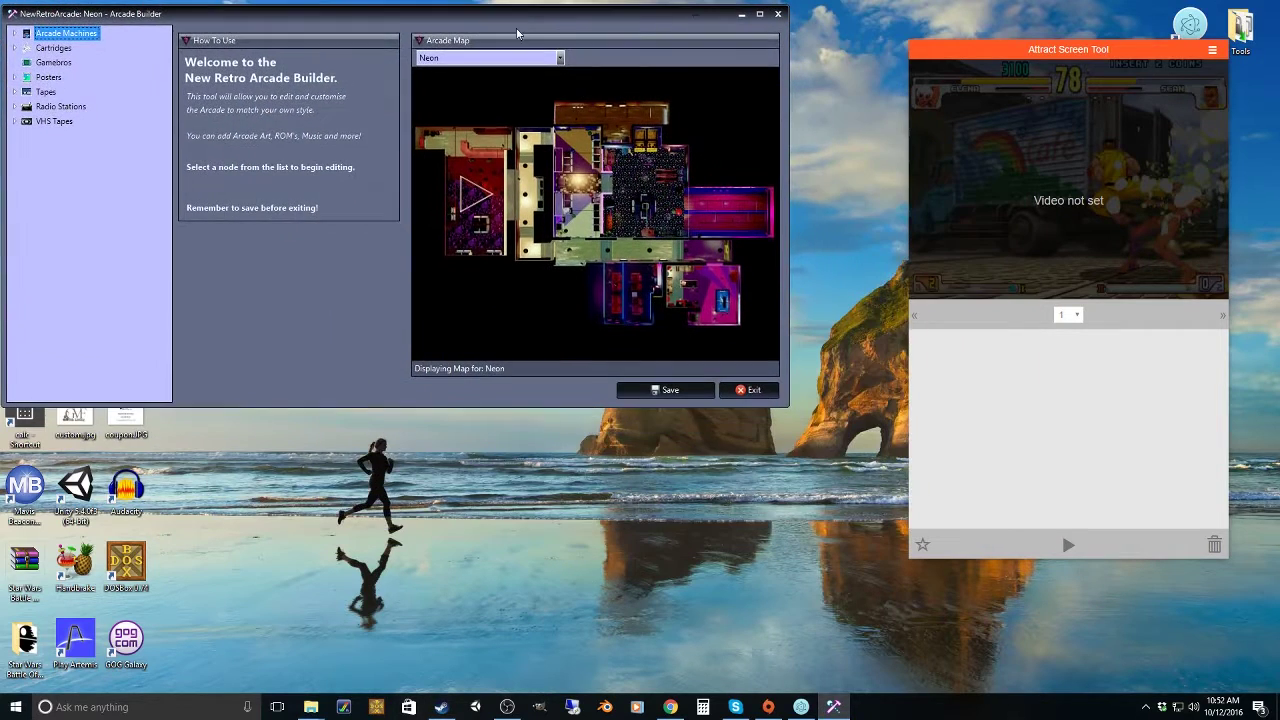
- Display ArcadeMachine0 in Arcade Builder and compare the arcade machine numbering with the cabinet numbers in Attract Screen Tool
double_click(52, 34)
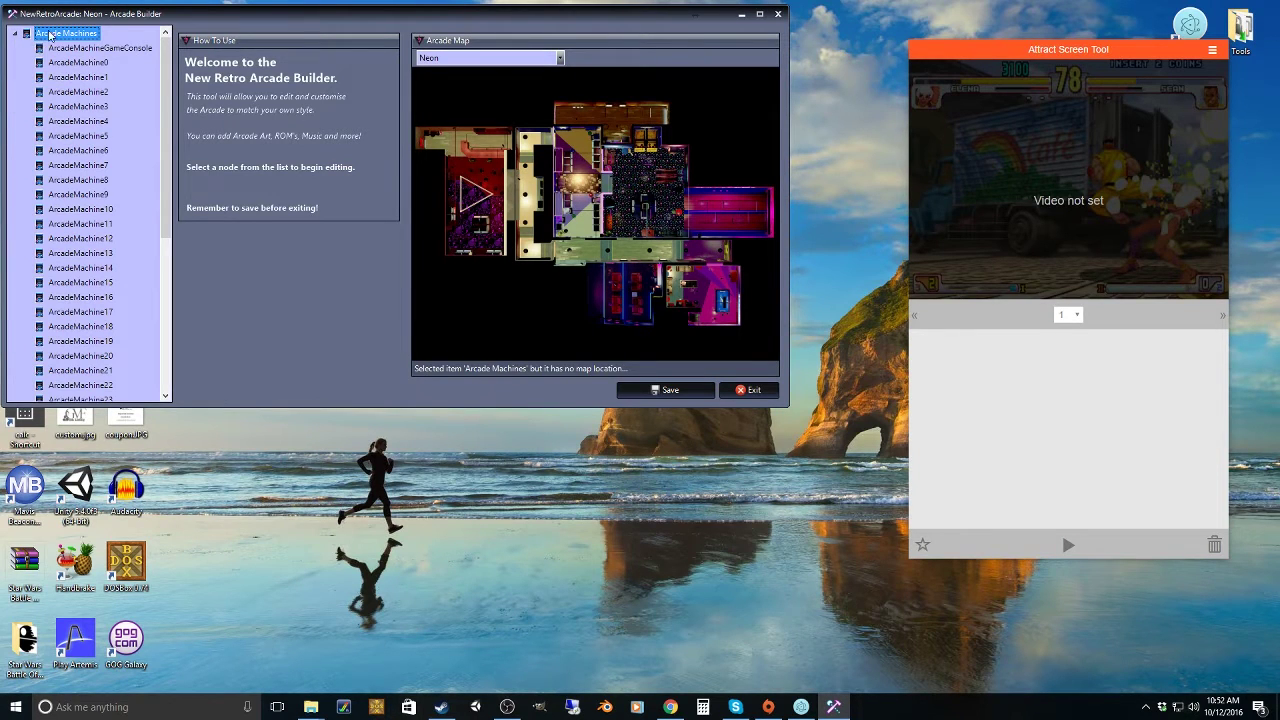
click(78, 63)
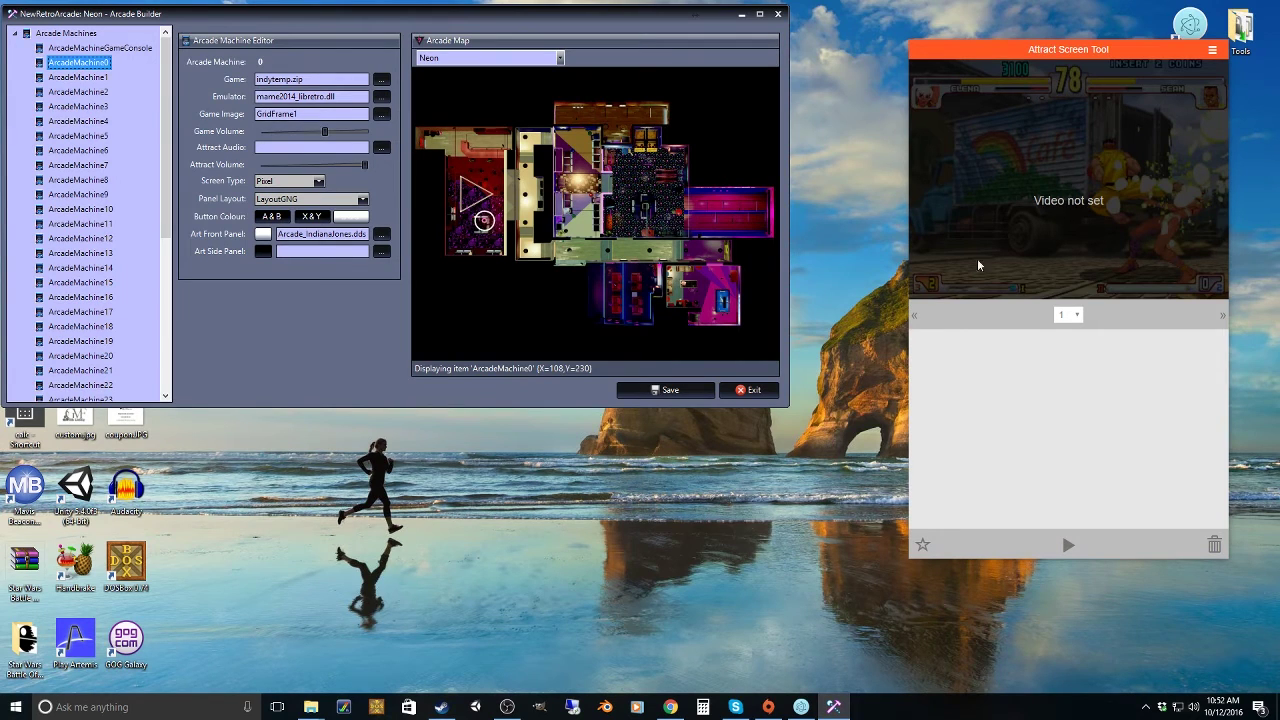
click(1077, 317)
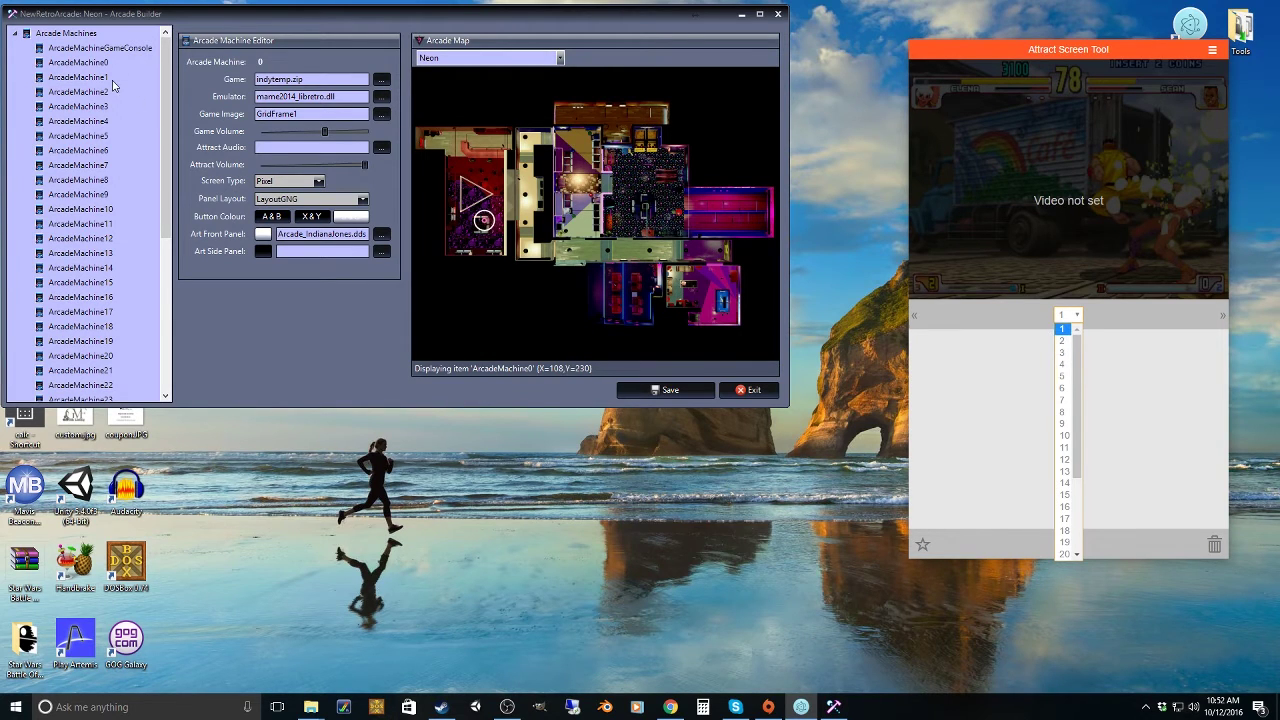
click(1062, 330)
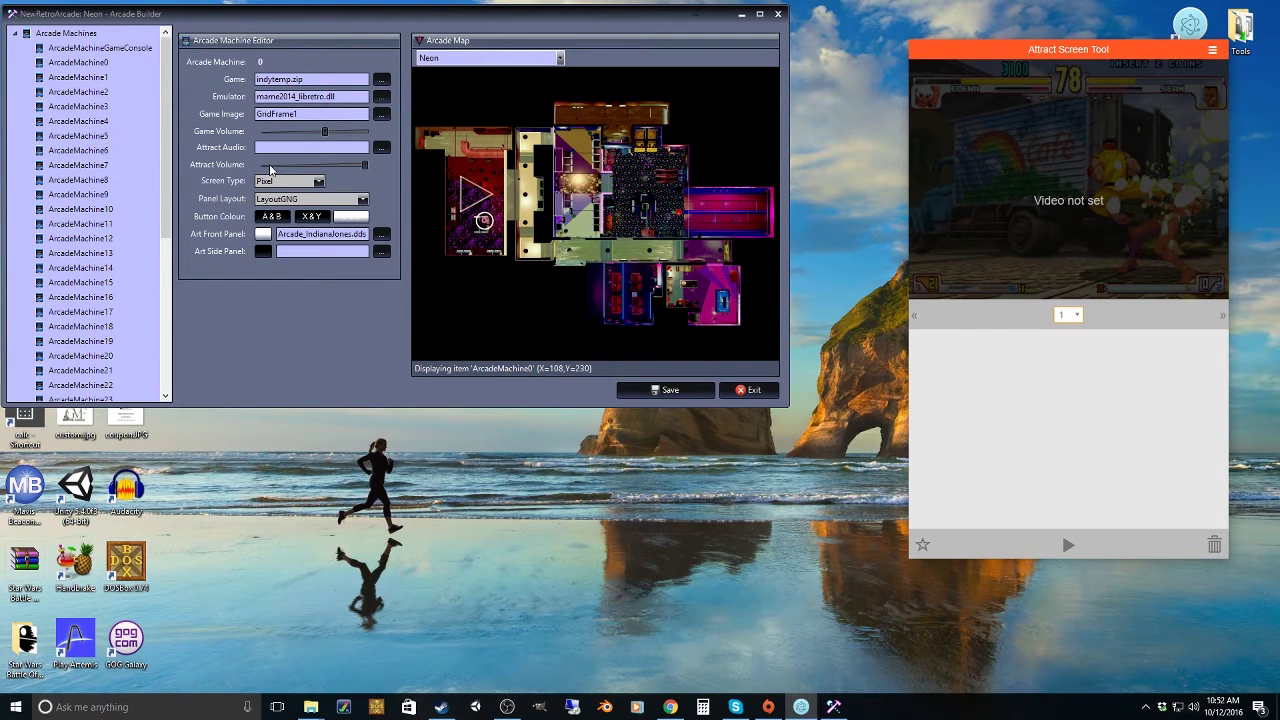
mouse_move(166, 150)
mouse_down()
mouse_move(173, 292)
mouse_move(168, 140)
mouse_up()
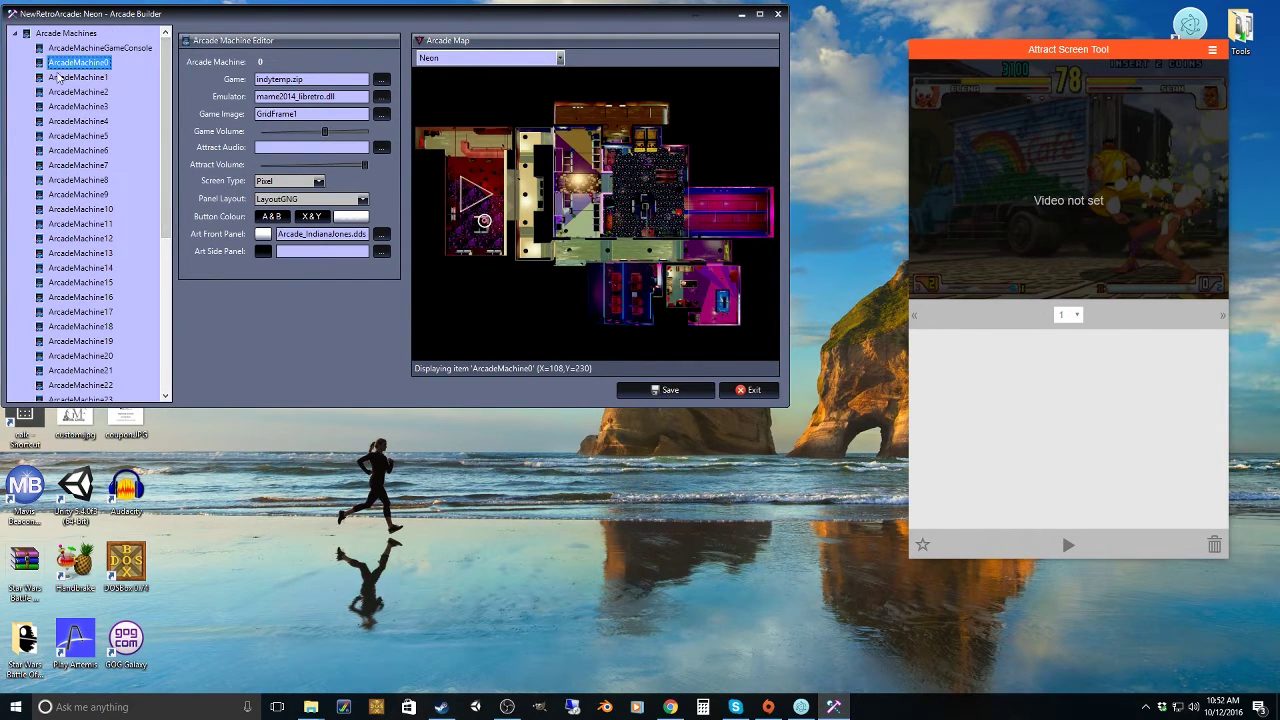
click(1068, 315)
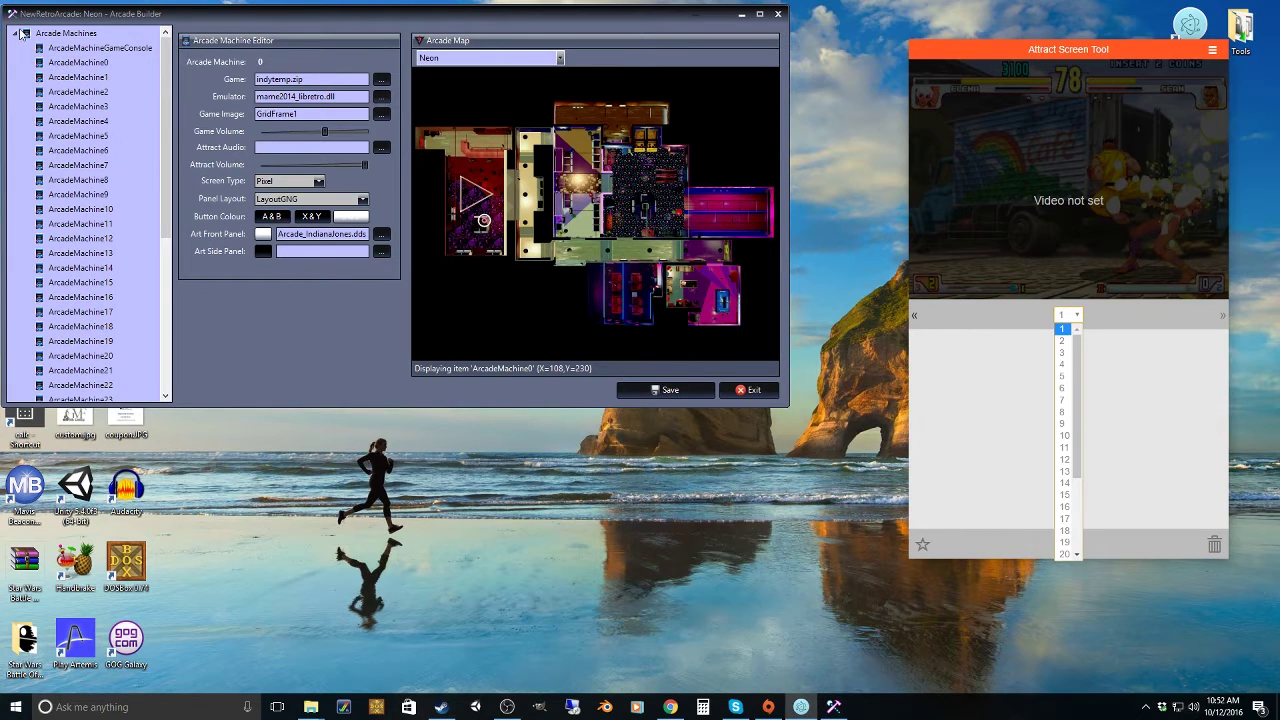
click(95, 63)
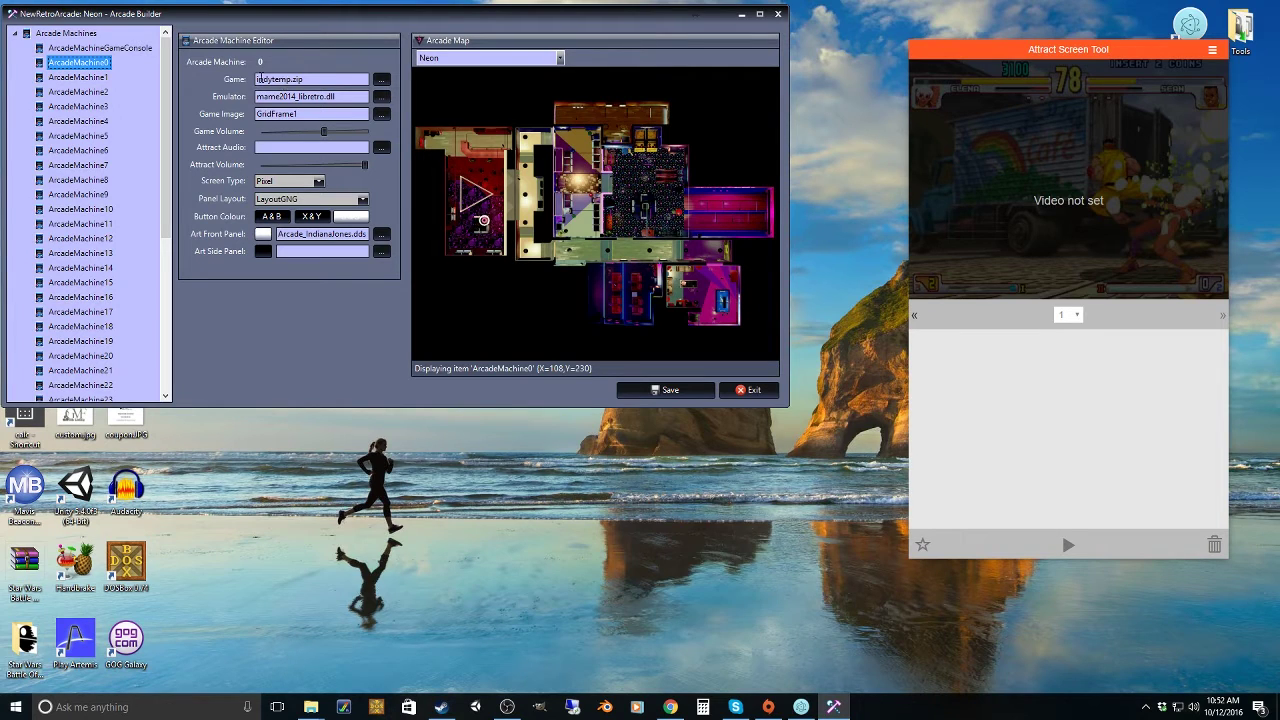
click(300, 79)
click(1084, 349)
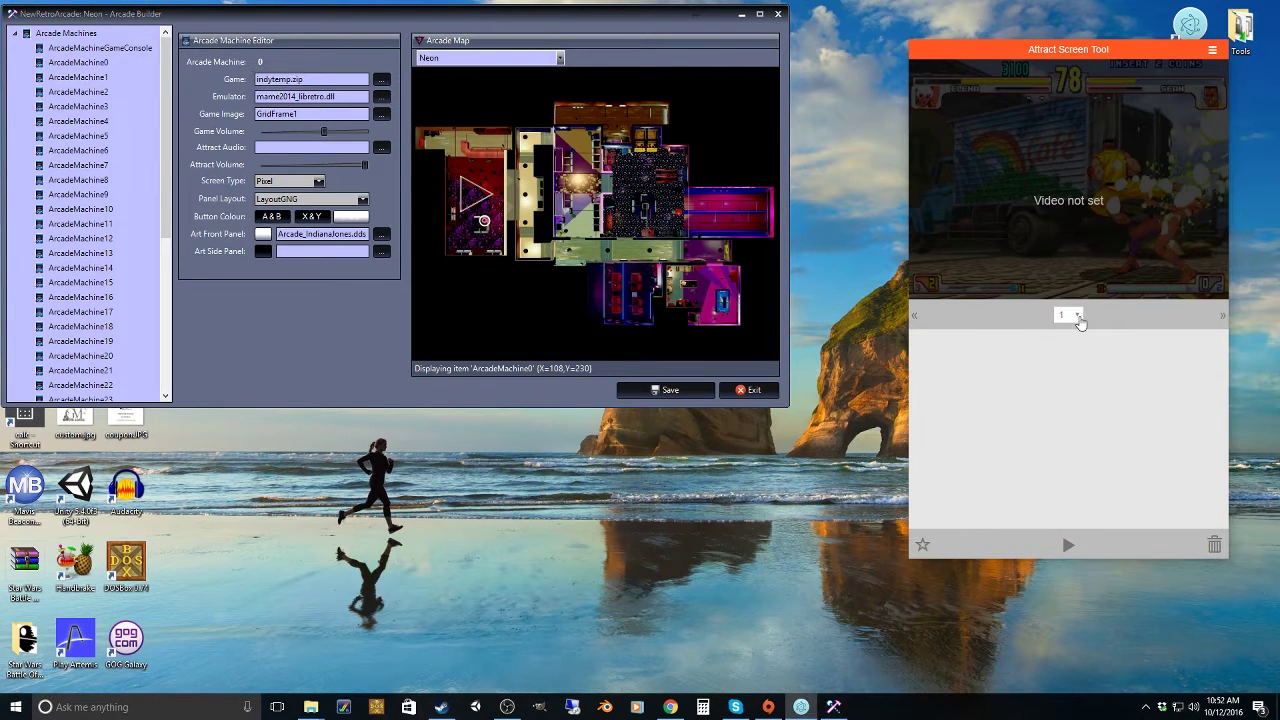
- Assign Indy.mp4 from the Videos folder as the attract video for cabinet 1
click(1068, 200)
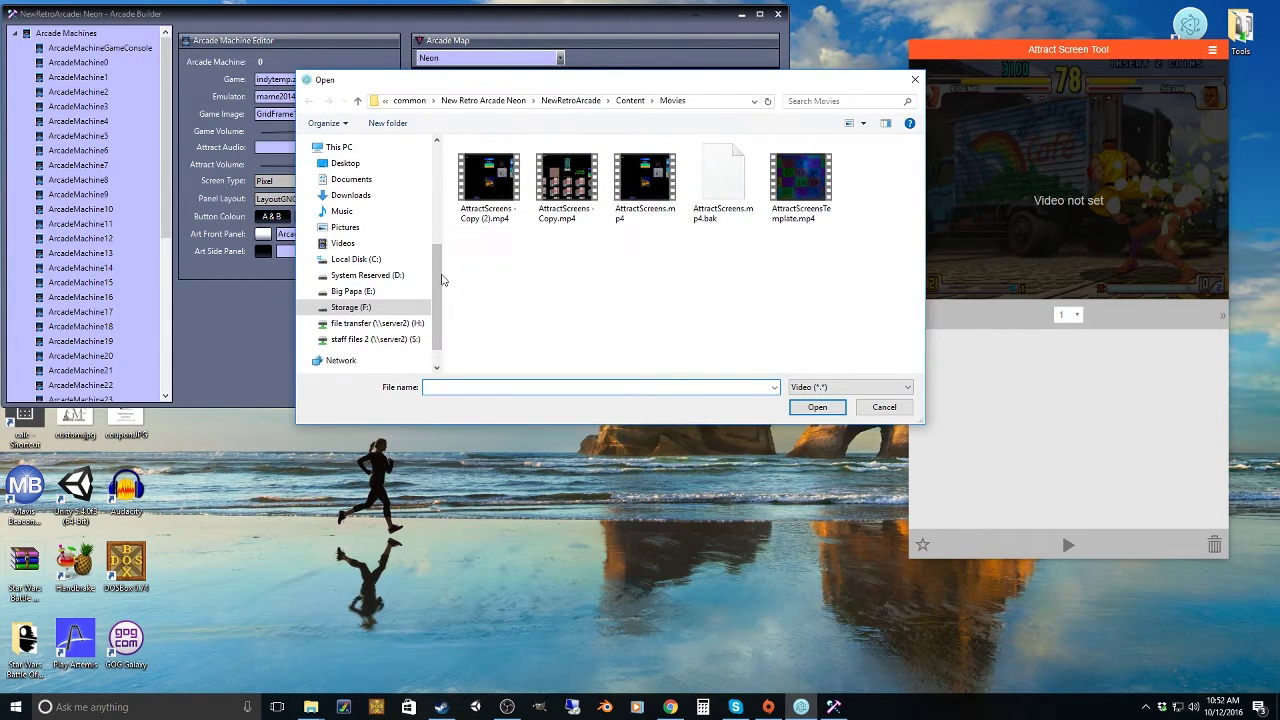
scroll(335, 255, up, 5)
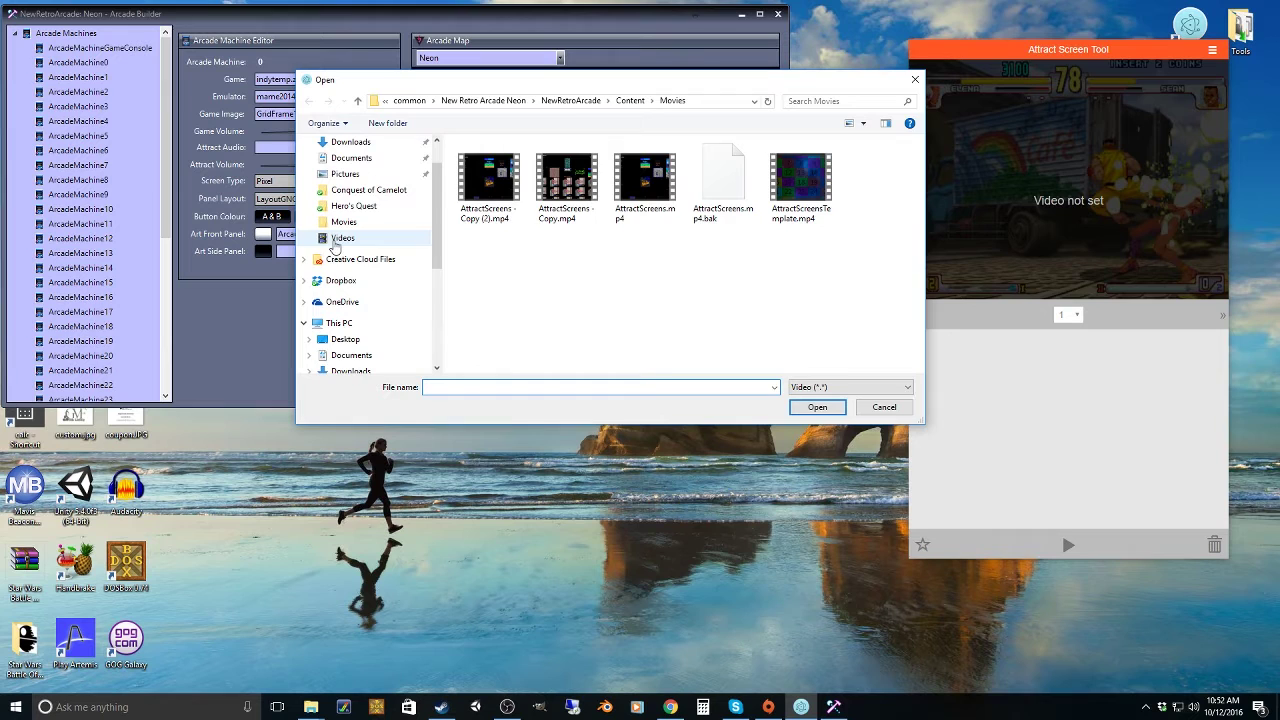
click(340, 238)
drag(922, 210, 924, 240)
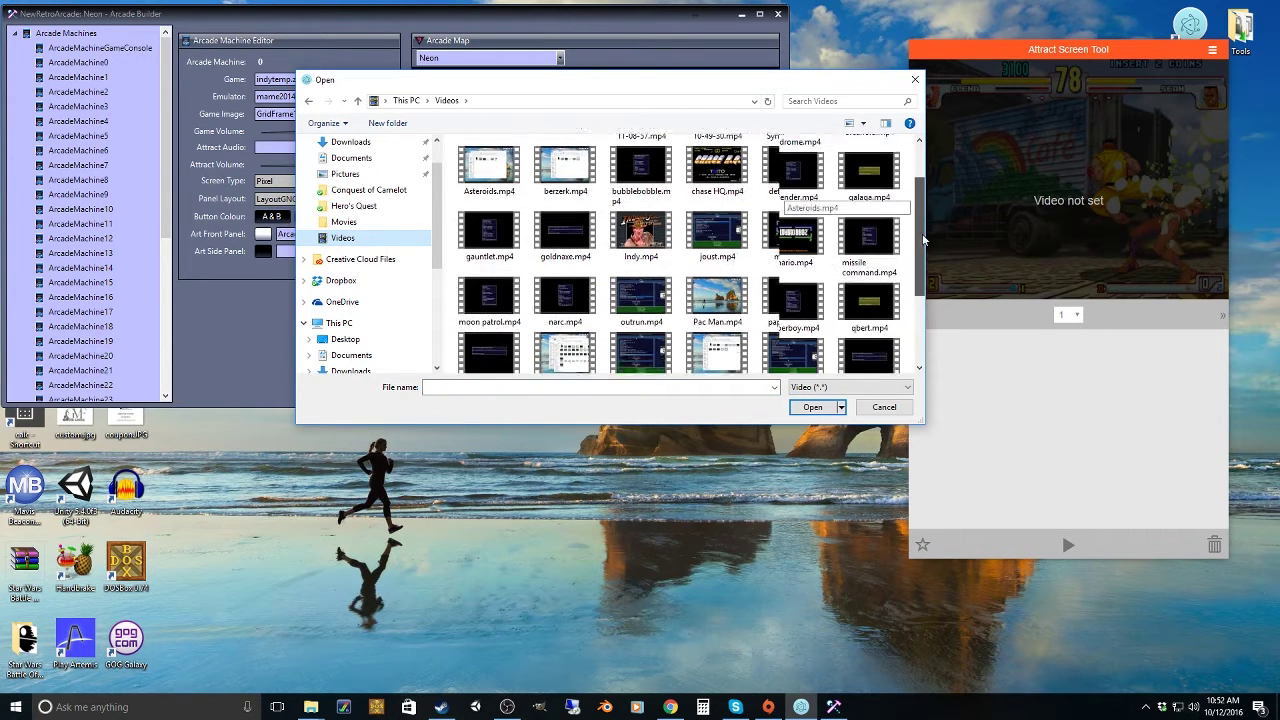
click(640, 218)
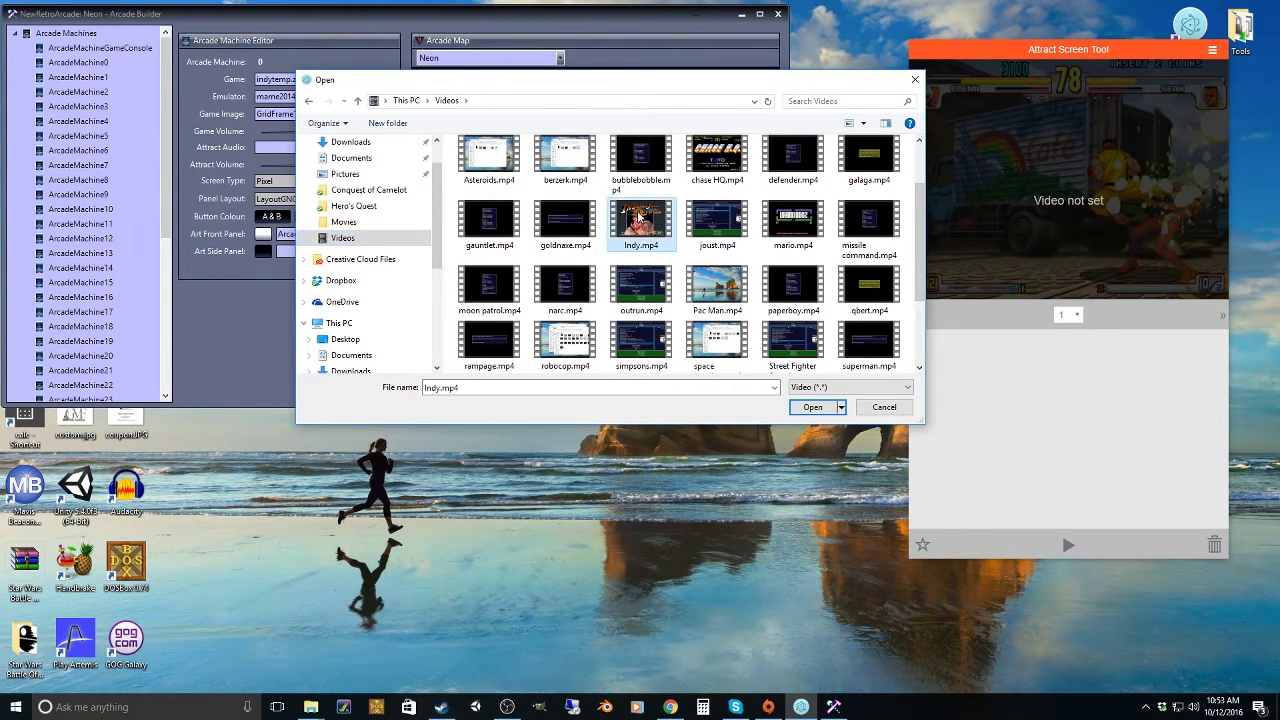
double_click(640, 218)
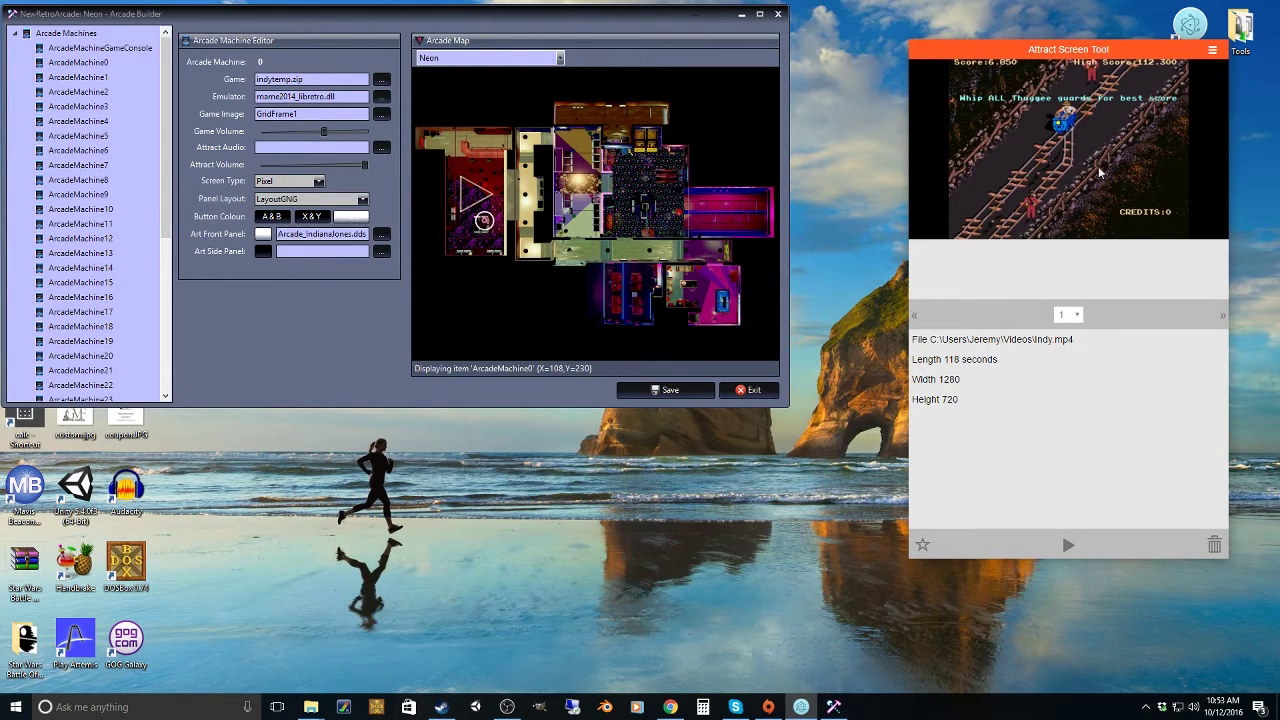
- Choose cabinet 2, display the matching ArcadeMachine1 in Arcade Builder, and assign Asteroids.mp4 as the cabinet's attract video
click(1072, 316)
click(1064, 341)
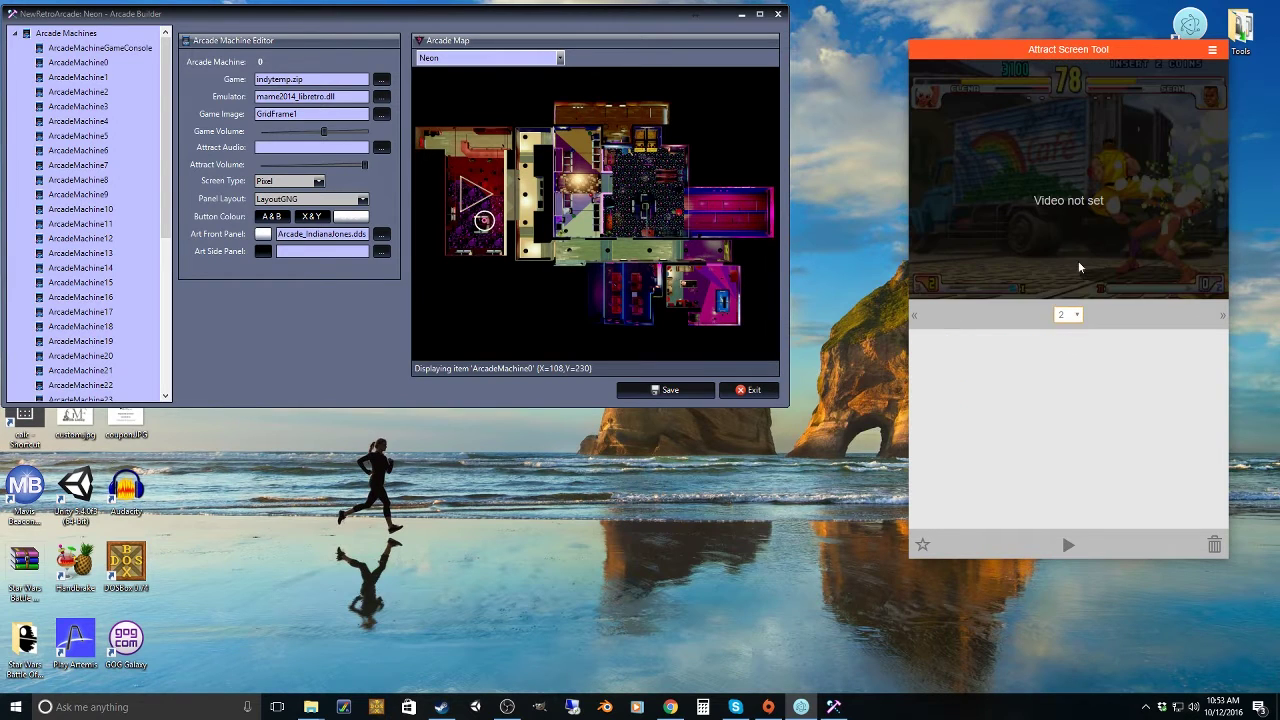
click(80, 78)
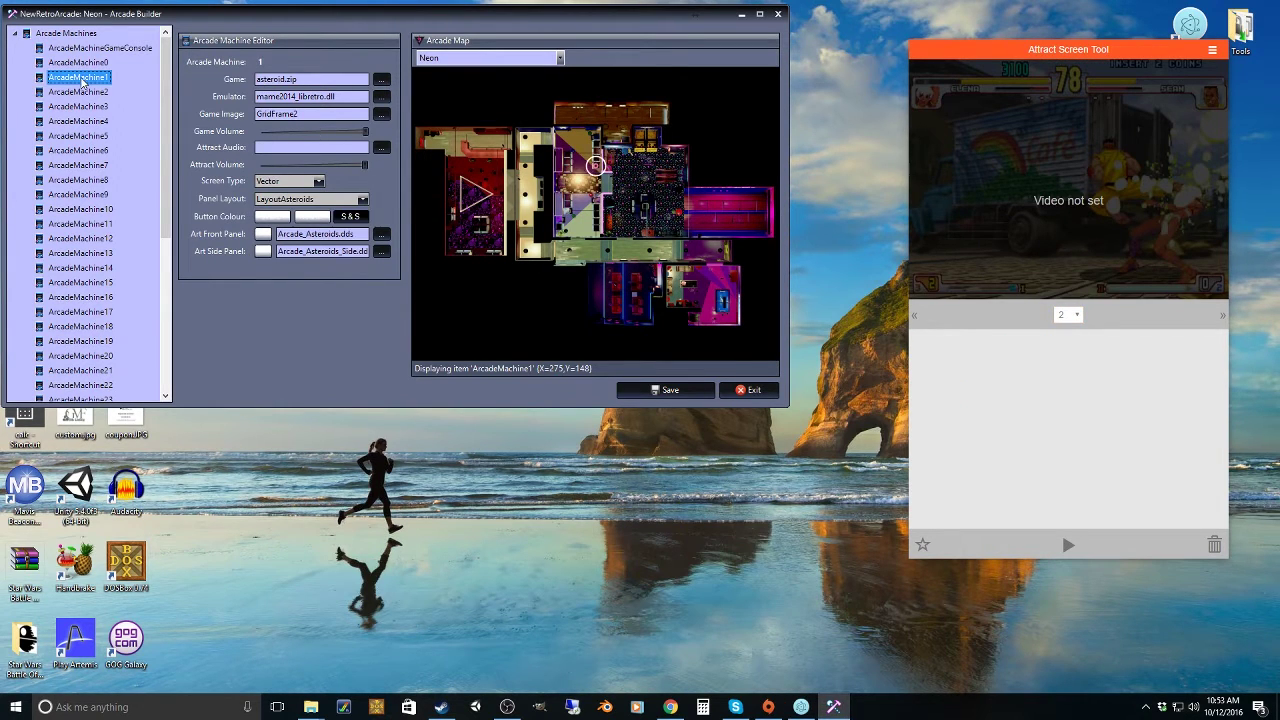
click(1066, 240)
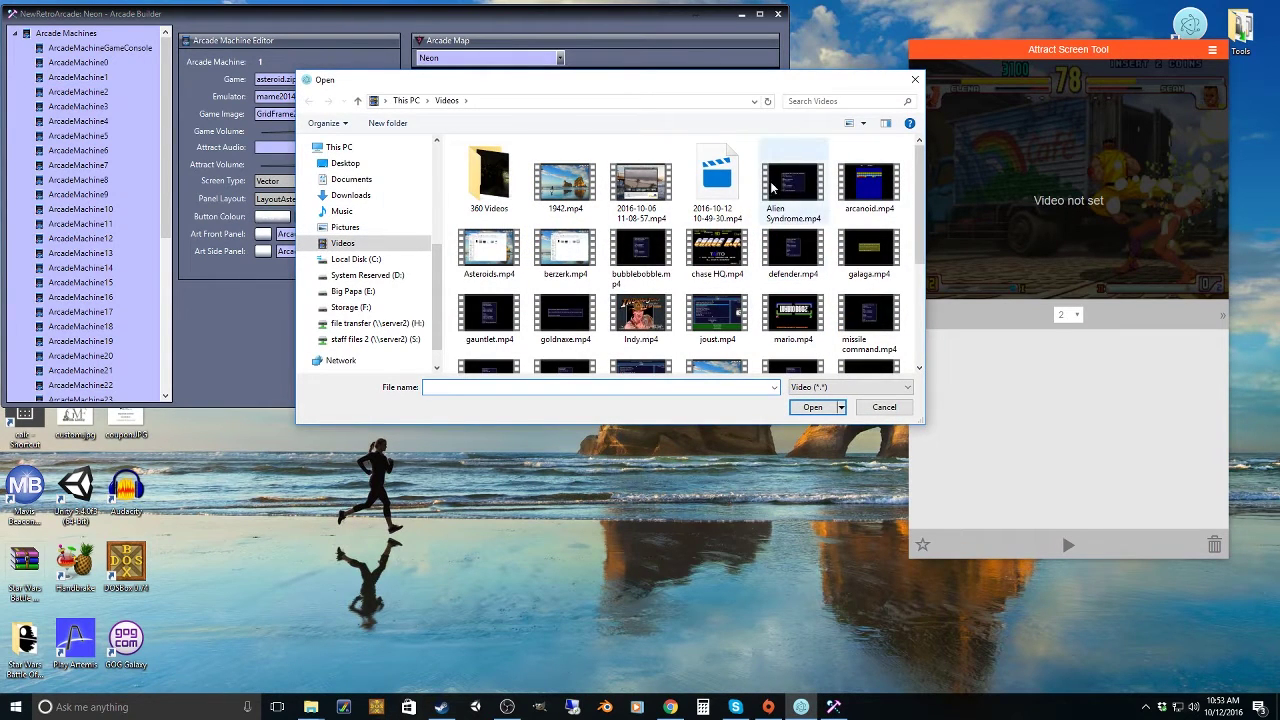
click(496, 260)
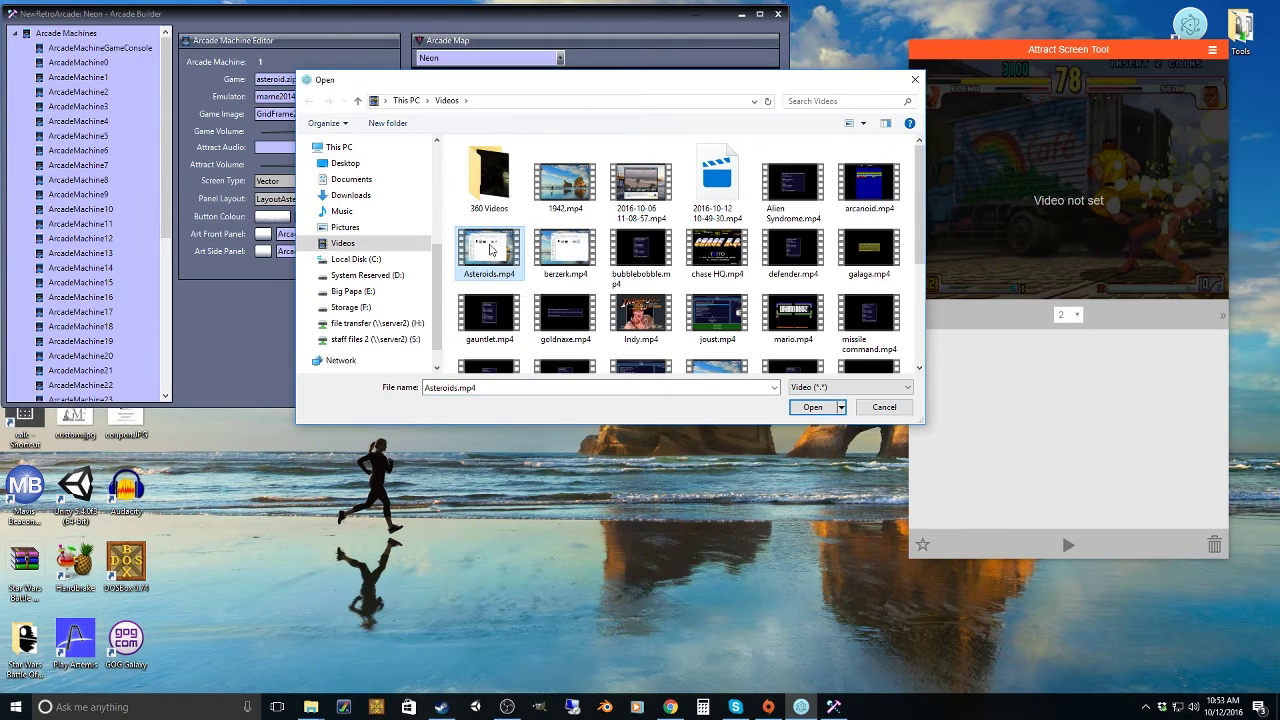
double_click(488, 252)
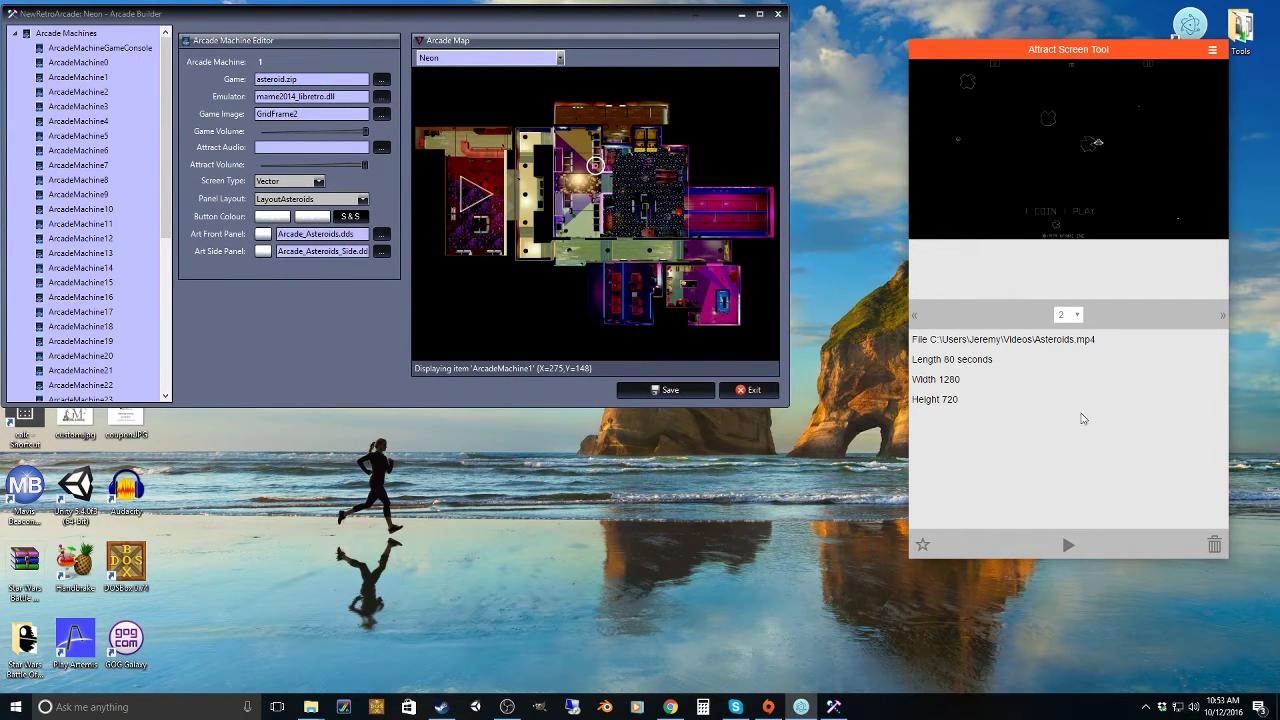
- Browse the other cabinet numbers, return to cabinet 1, and render the combined attract screen video
click(1078, 317)
click(1067, 353)
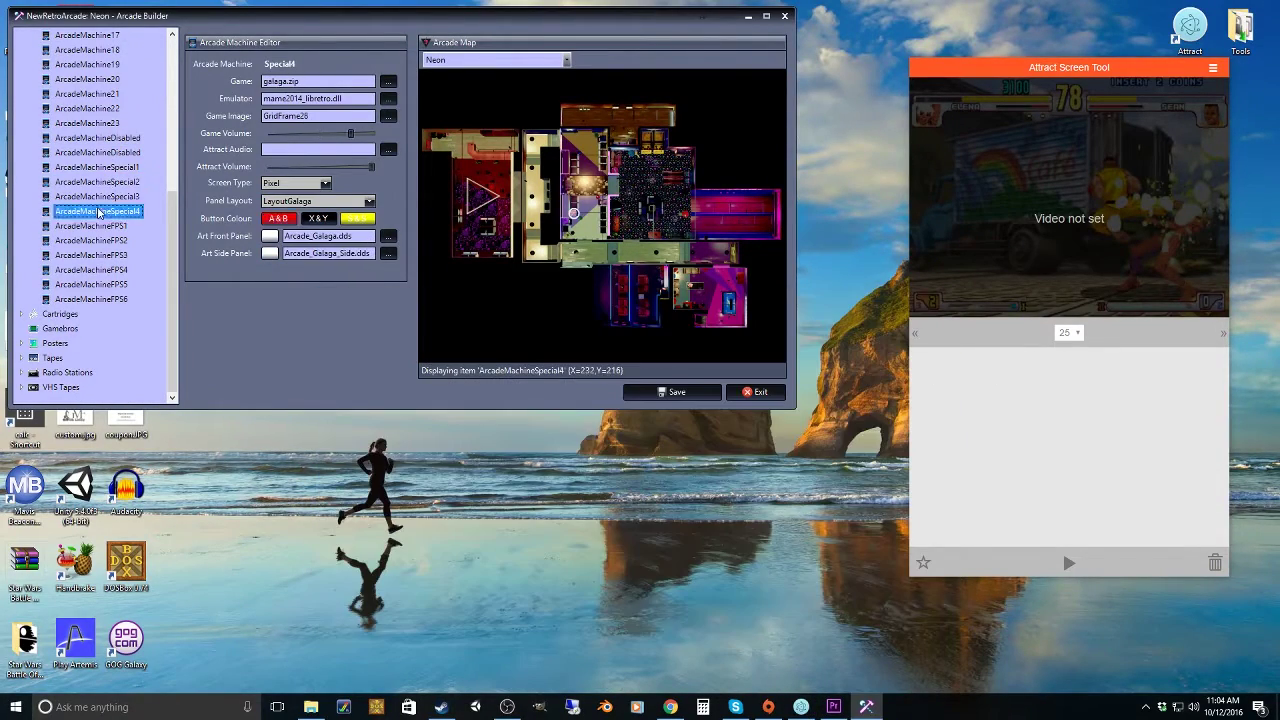
click(1224, 335)
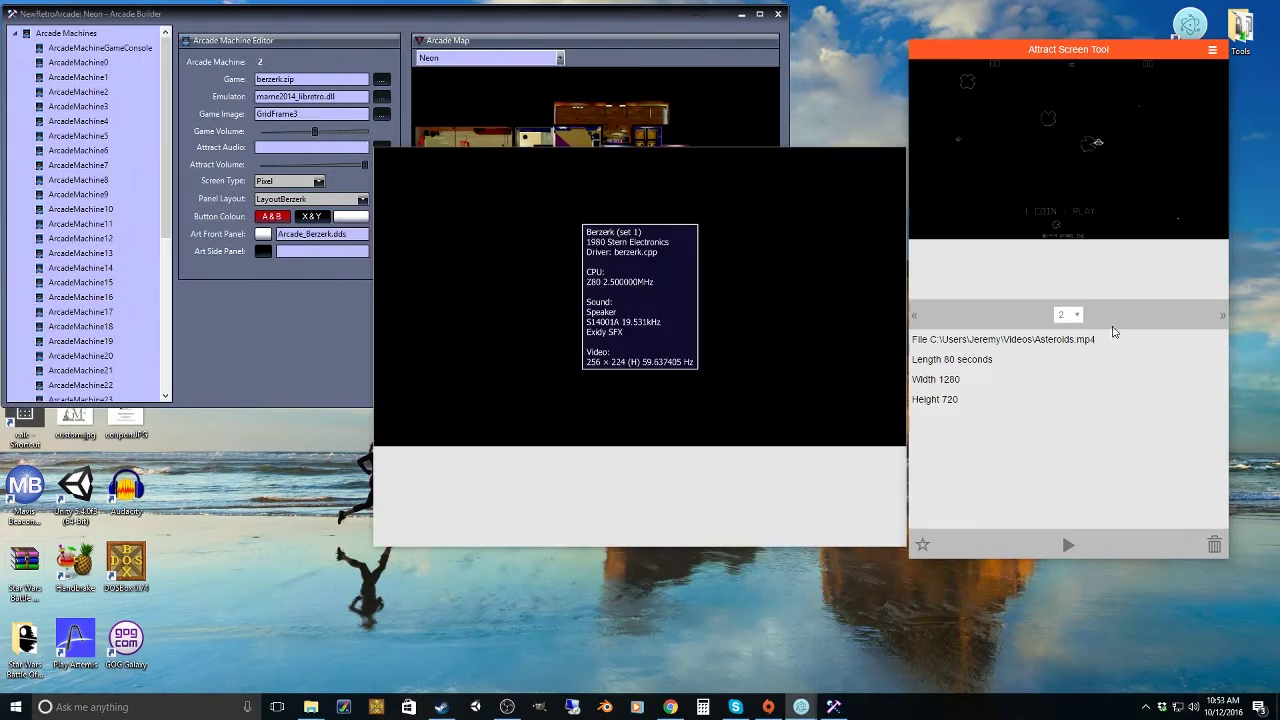
click(913, 317)
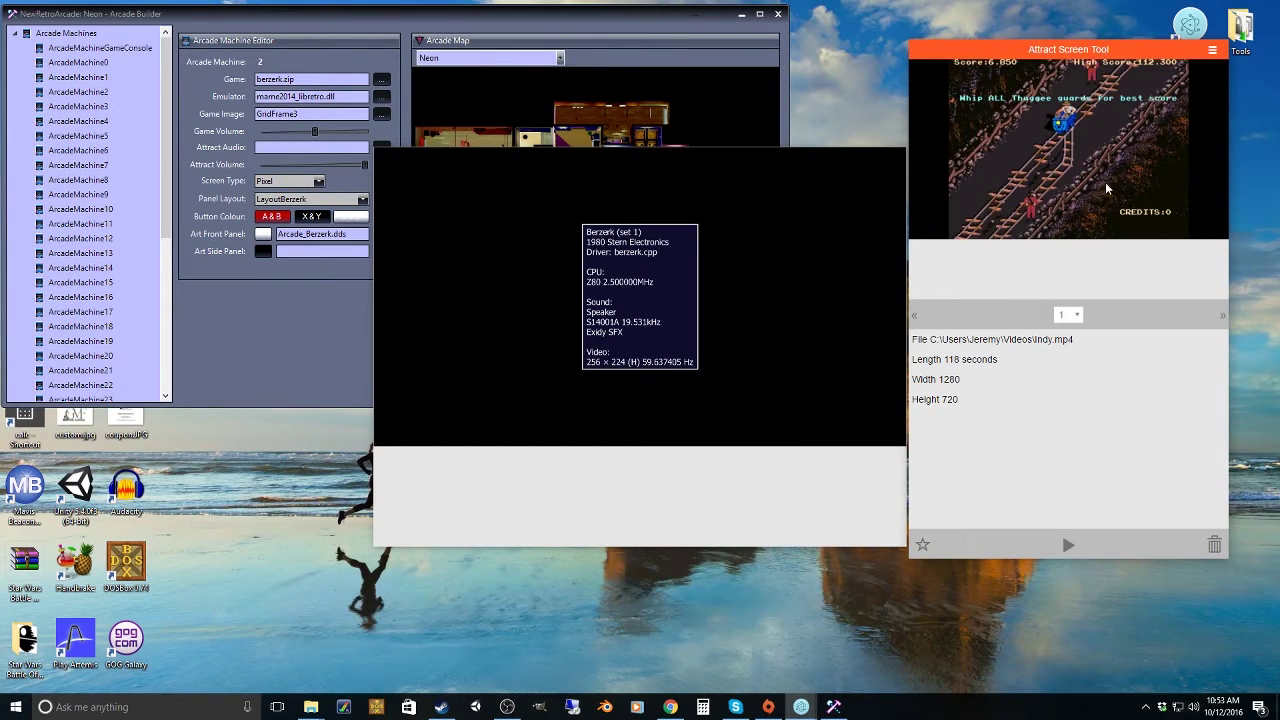
click(1068, 547)
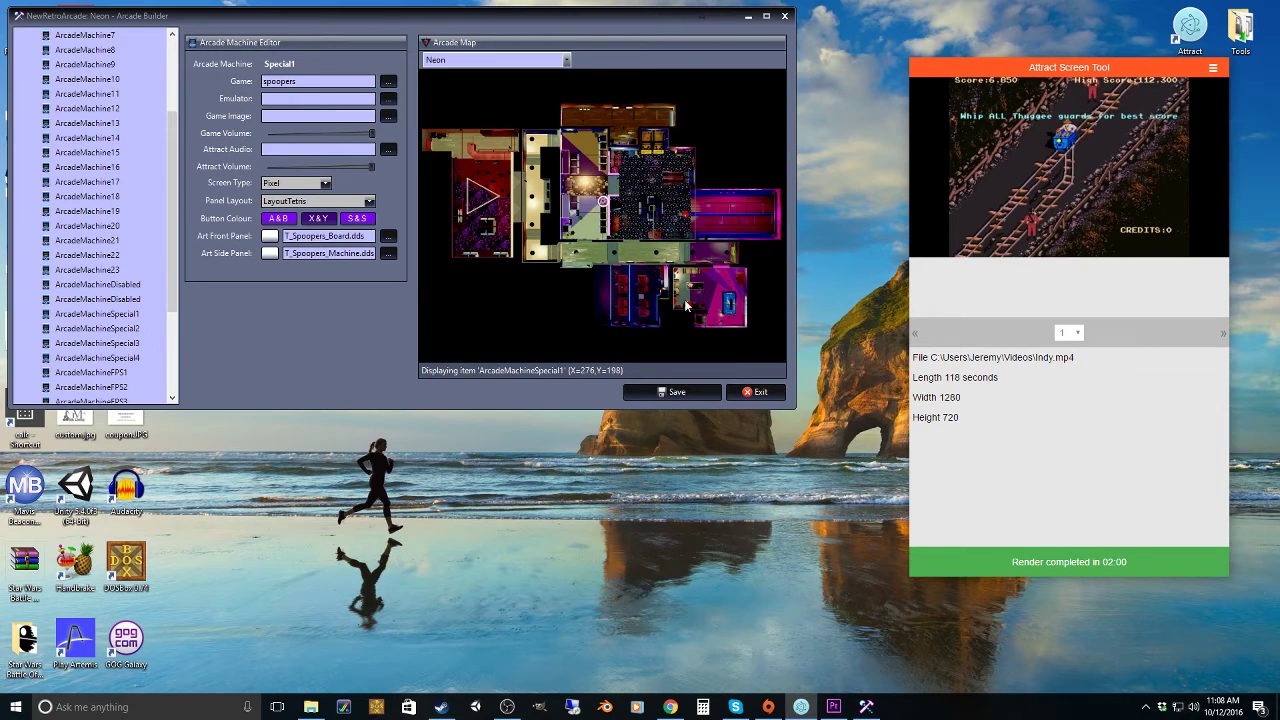
- Display ArcadeMachine23 in Arcade Builder and compare it with cabinet 24 in Attract Screen Tool
scroll(90, 120, up, 3)
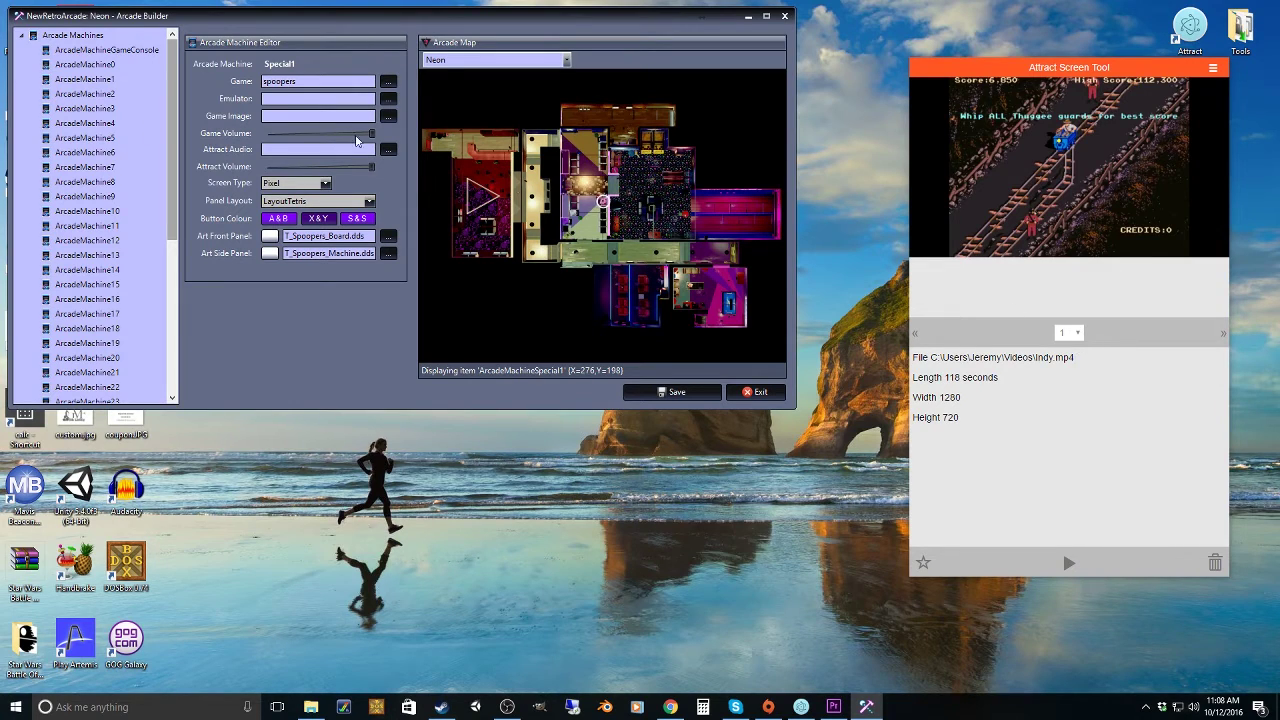
scroll(125, 205, down, 4)
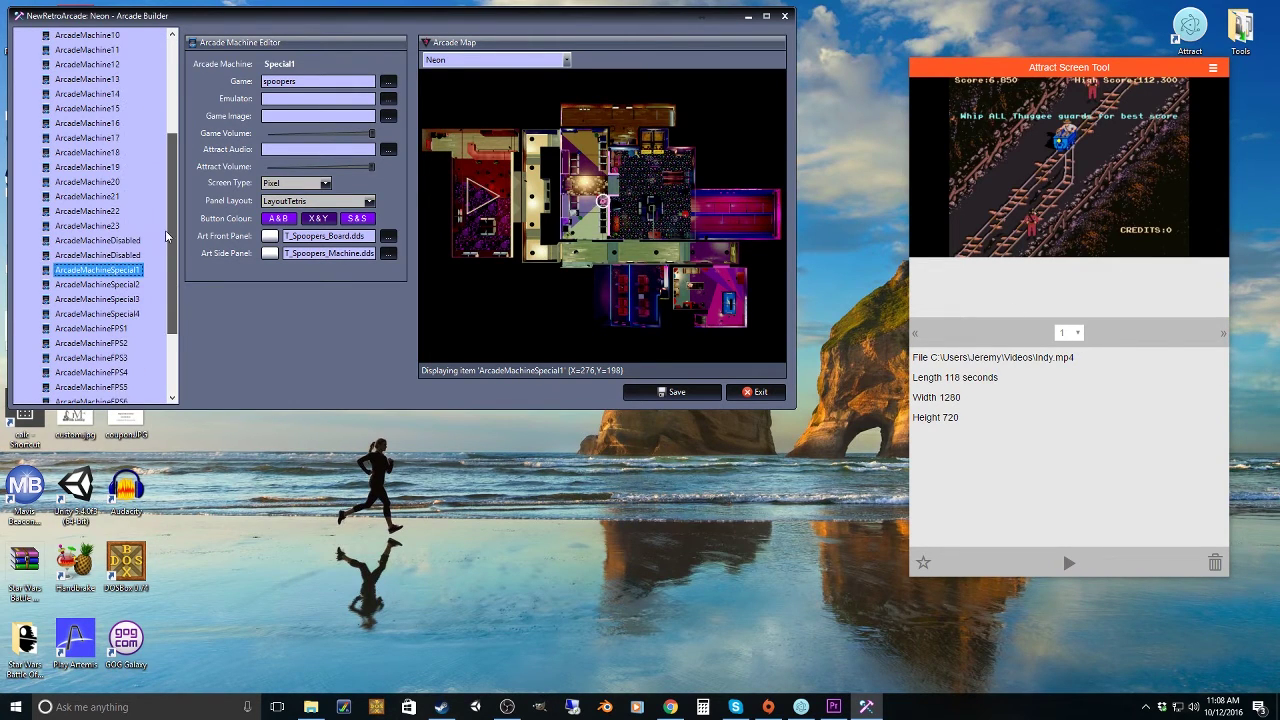
click(87, 226)
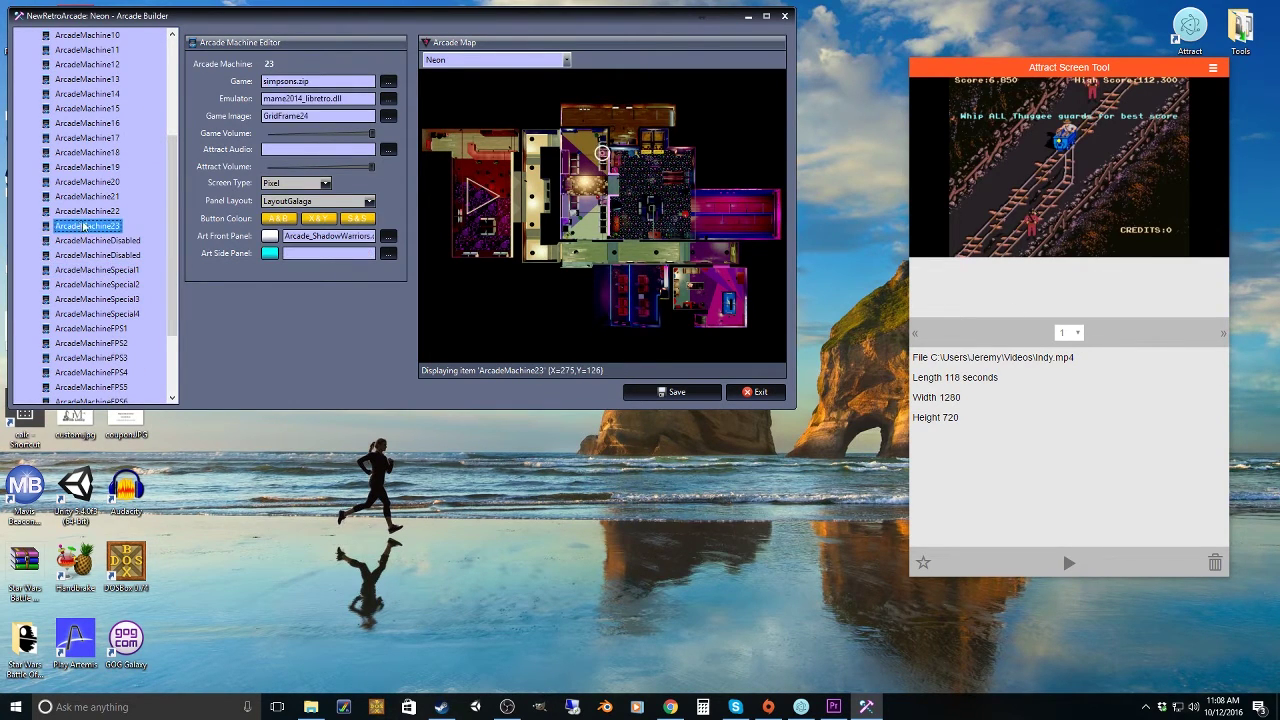
click(1070, 332)
scroll(1080, 490, down, 3)
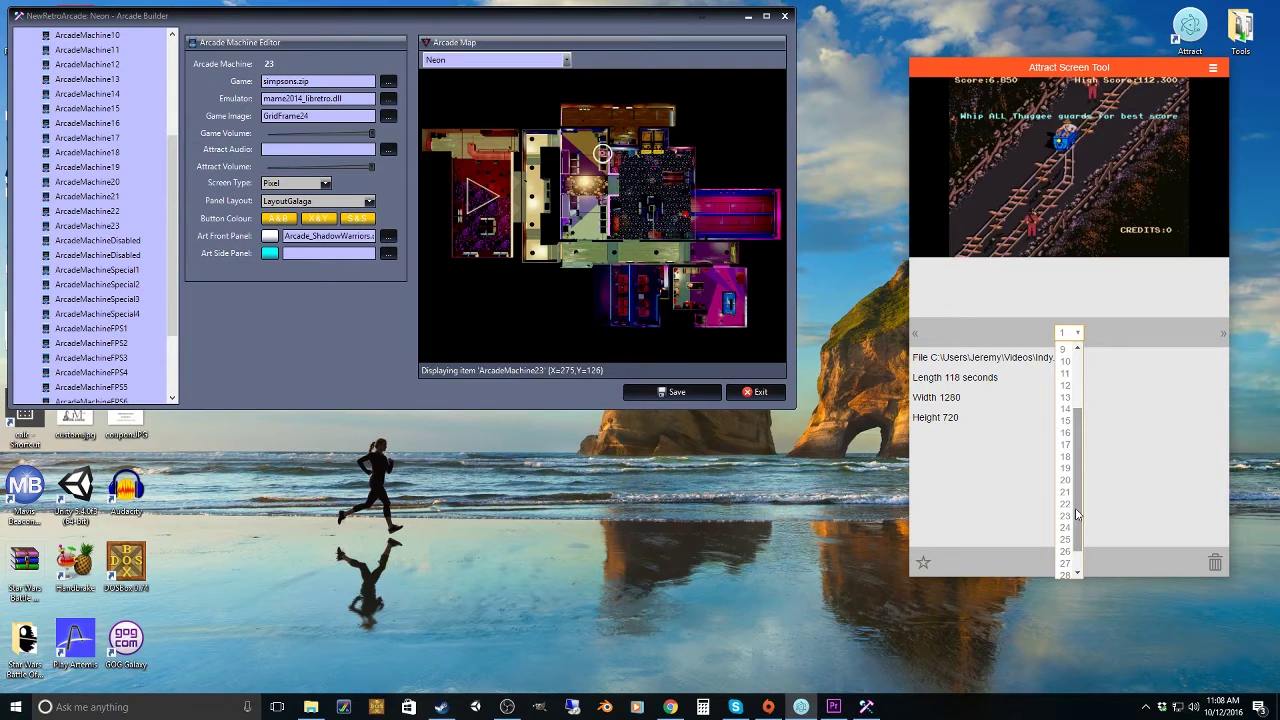
click(1068, 527)
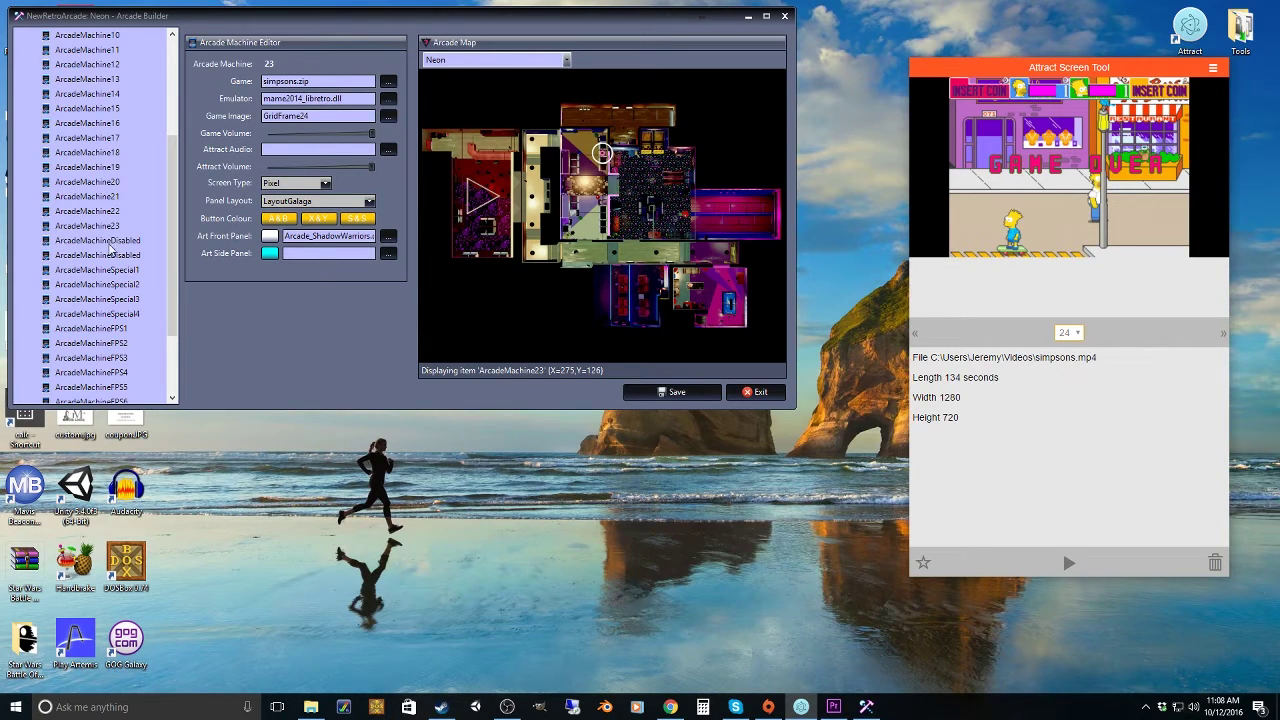
- Display ArcadeMachineSpecial1 in Arcade Builder and compare it with cabinet 25 in Attract Screen Tool
click(166, 230)
scroll(166, 230, down, 1)
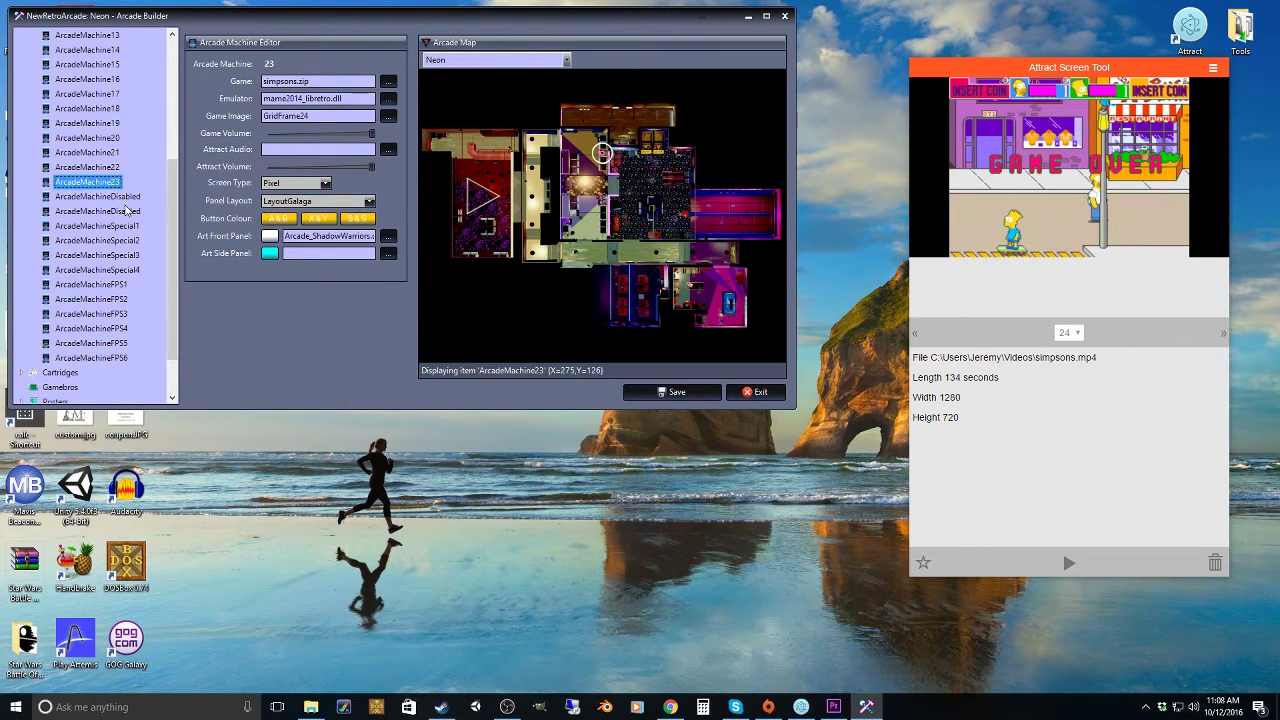
click(96, 227)
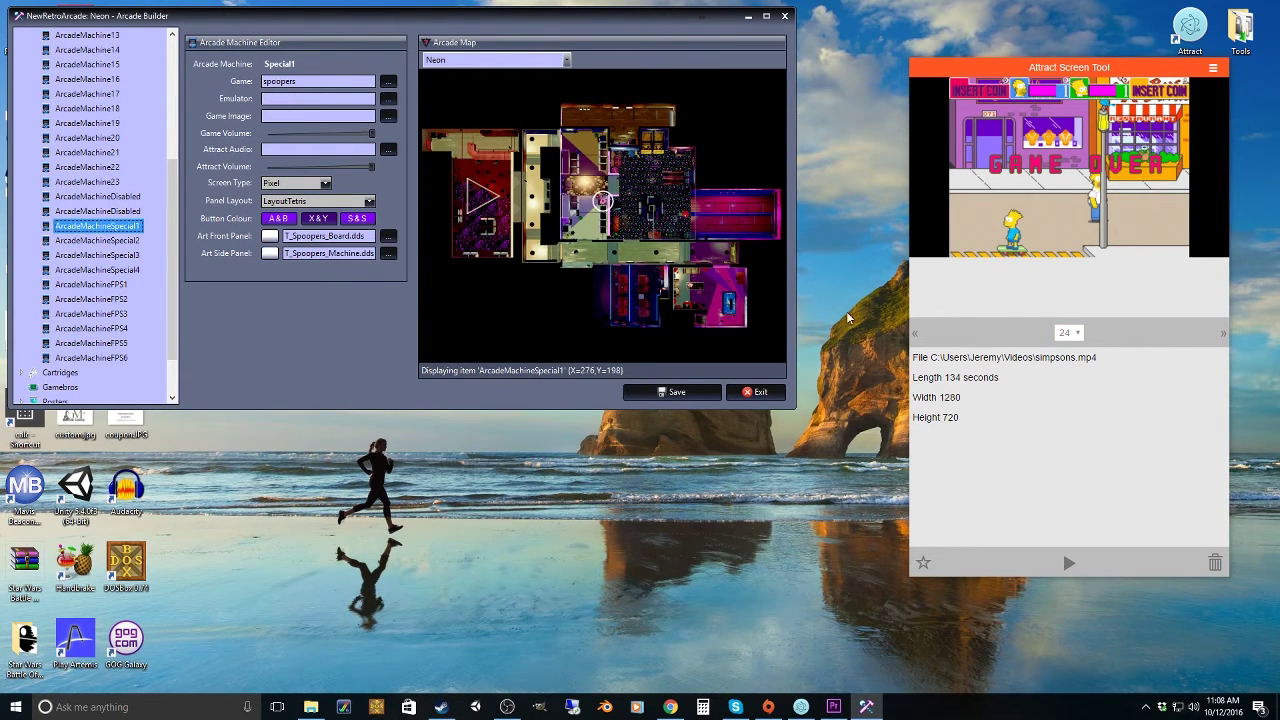
click(1074, 331)
drag(1075, 443, 1076, 533)
click(1066, 525)
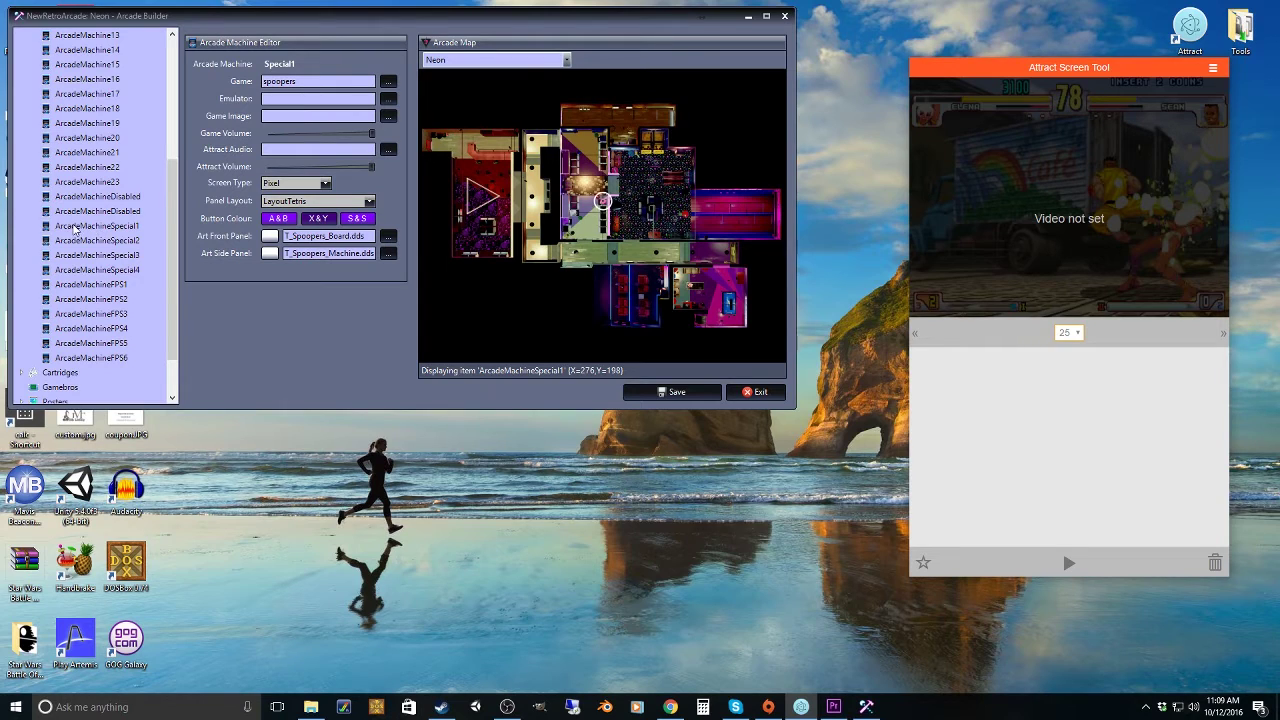
- Display ArcadeMachineSpecial2 in Arcade Builder and compare it with cabinet 26 in Attract Screen Tool
click(110, 227)
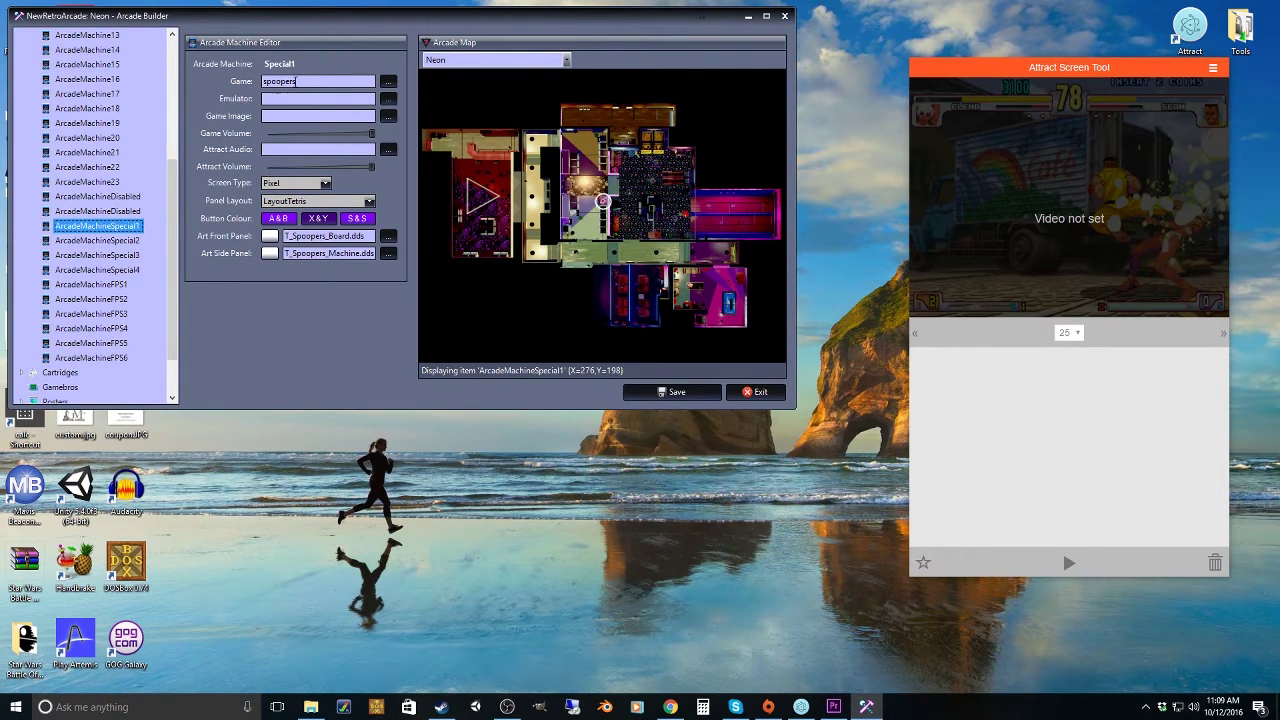
click(118, 241)
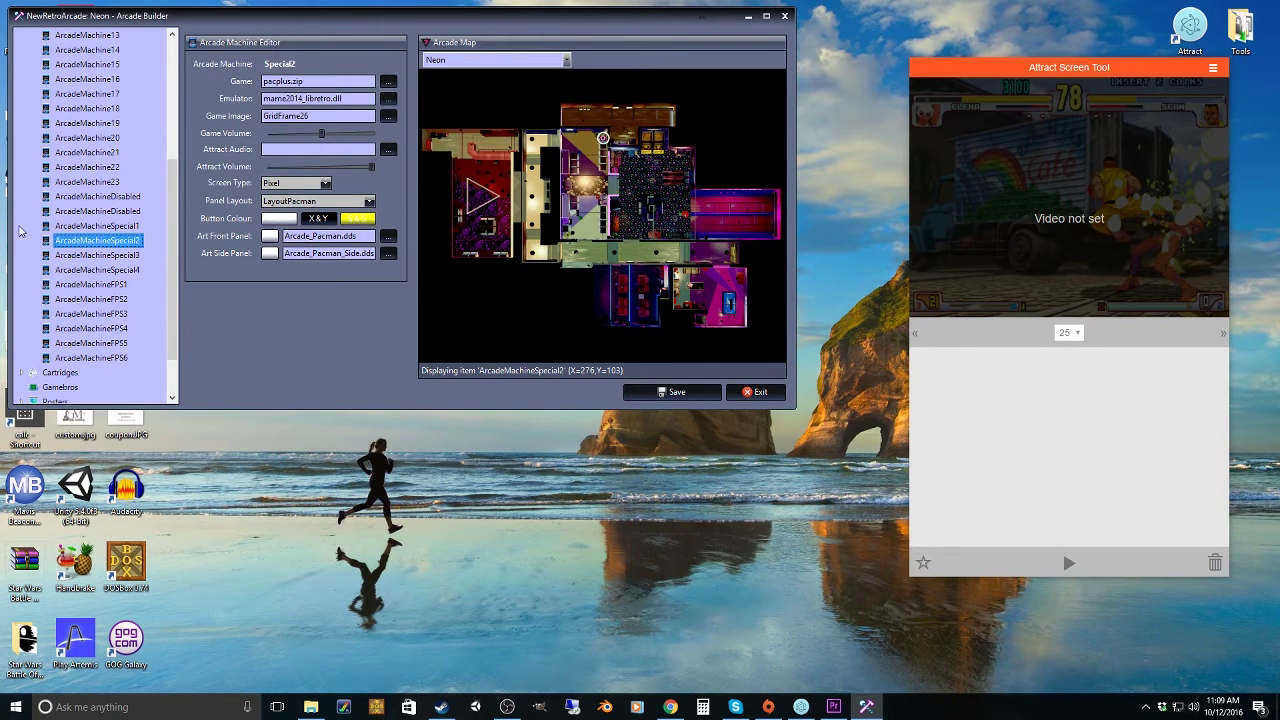
click(1219, 335)
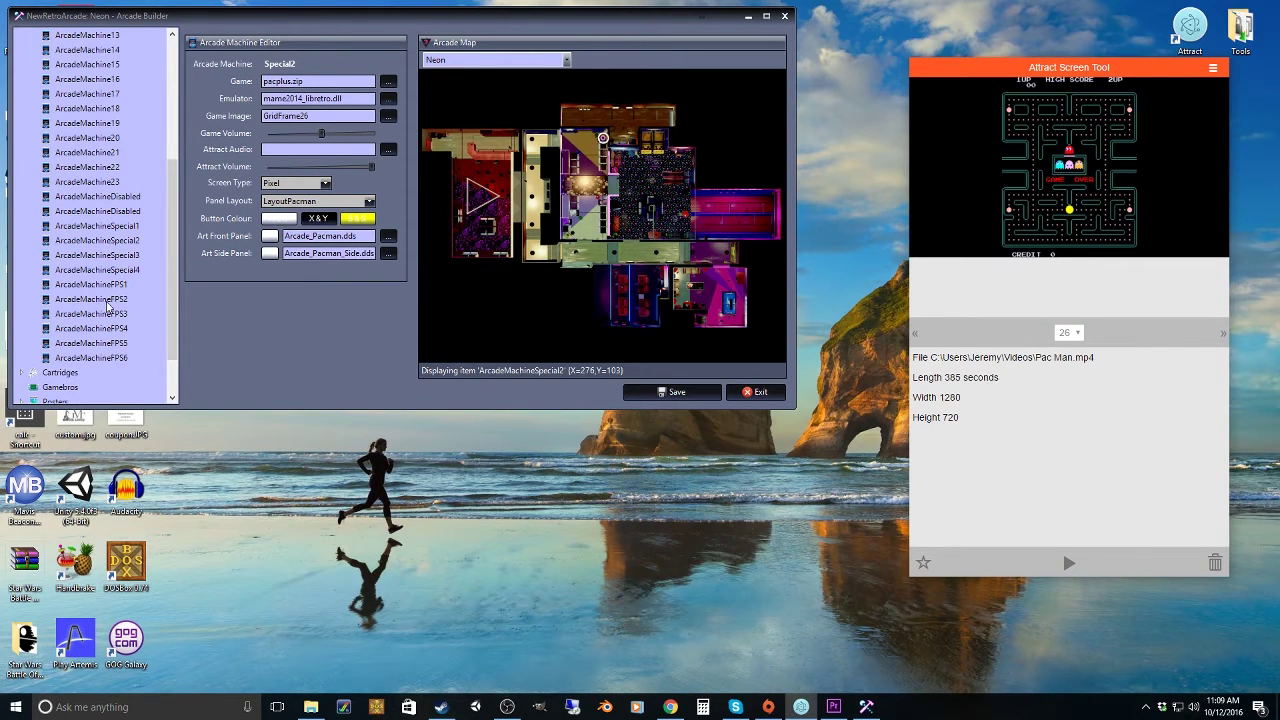
- Page forward from cabinet 26 until the numbering wraps to cabinet 1, and back through 25 and 24 to cabinet 22, reviewing the assigned videos
drag(174, 224, 176, 230)
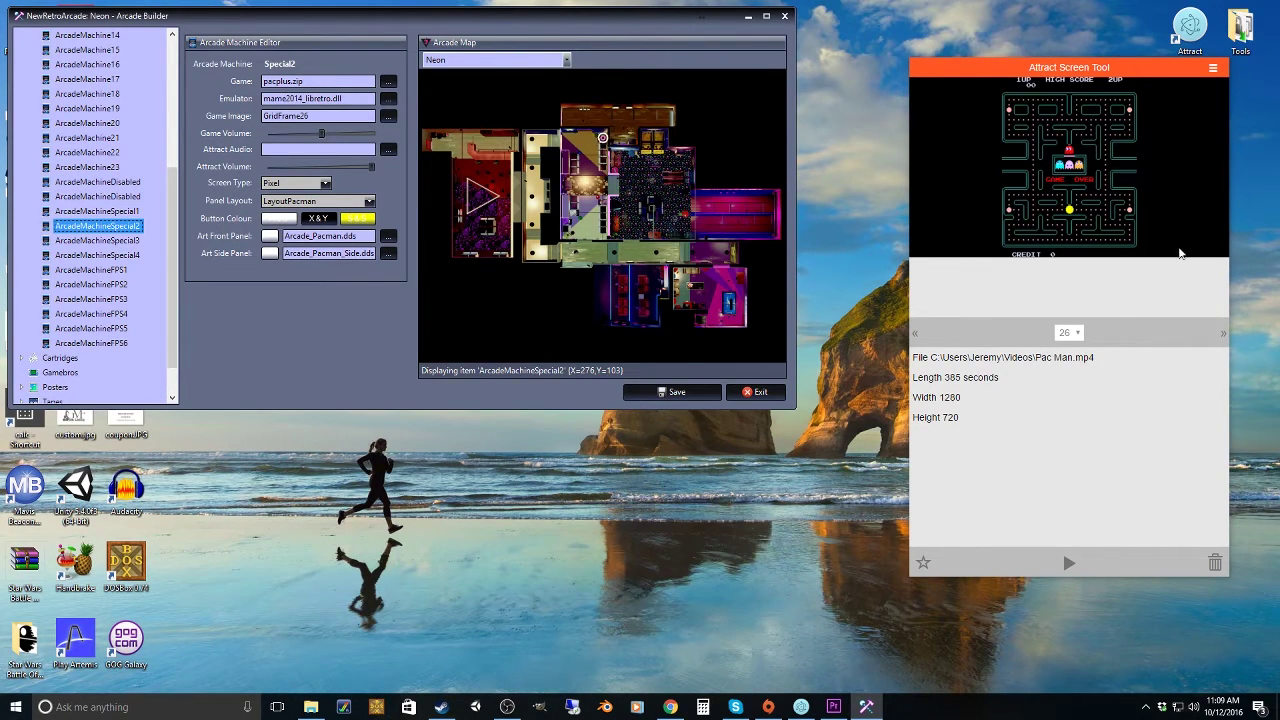
click(1226, 336)
click(1225, 338)
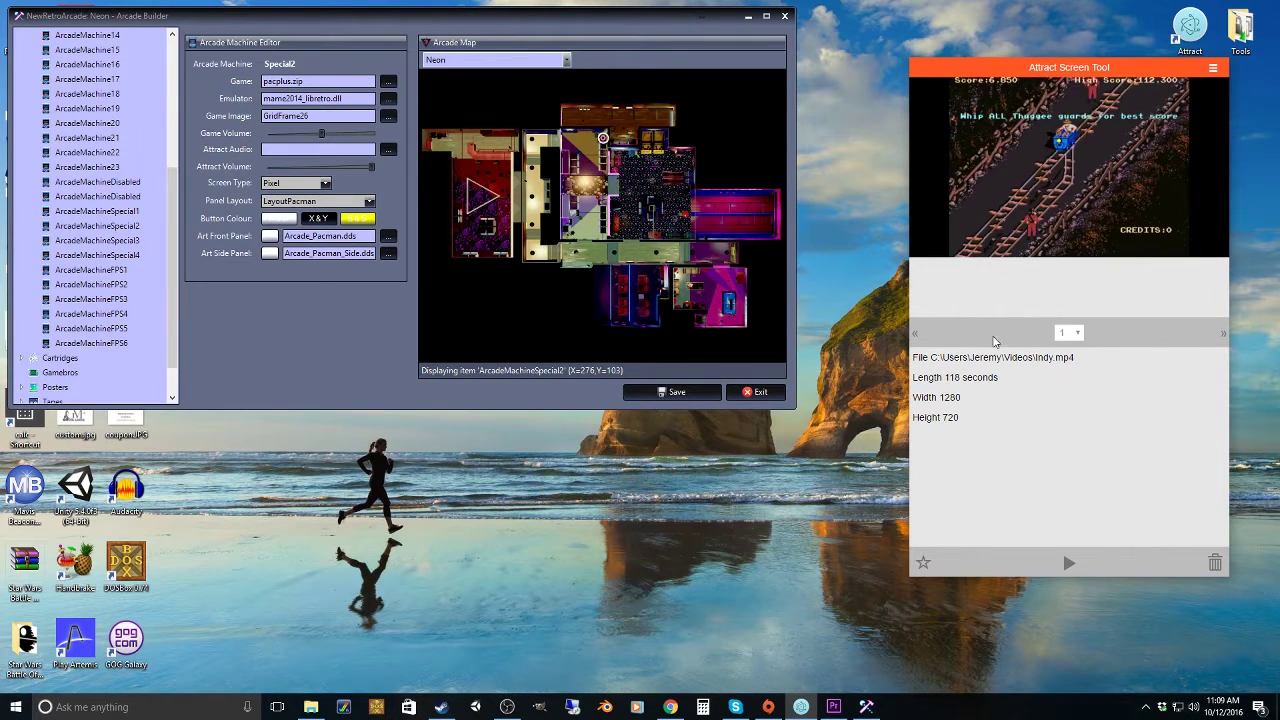
click(916, 336)
click(916, 336)
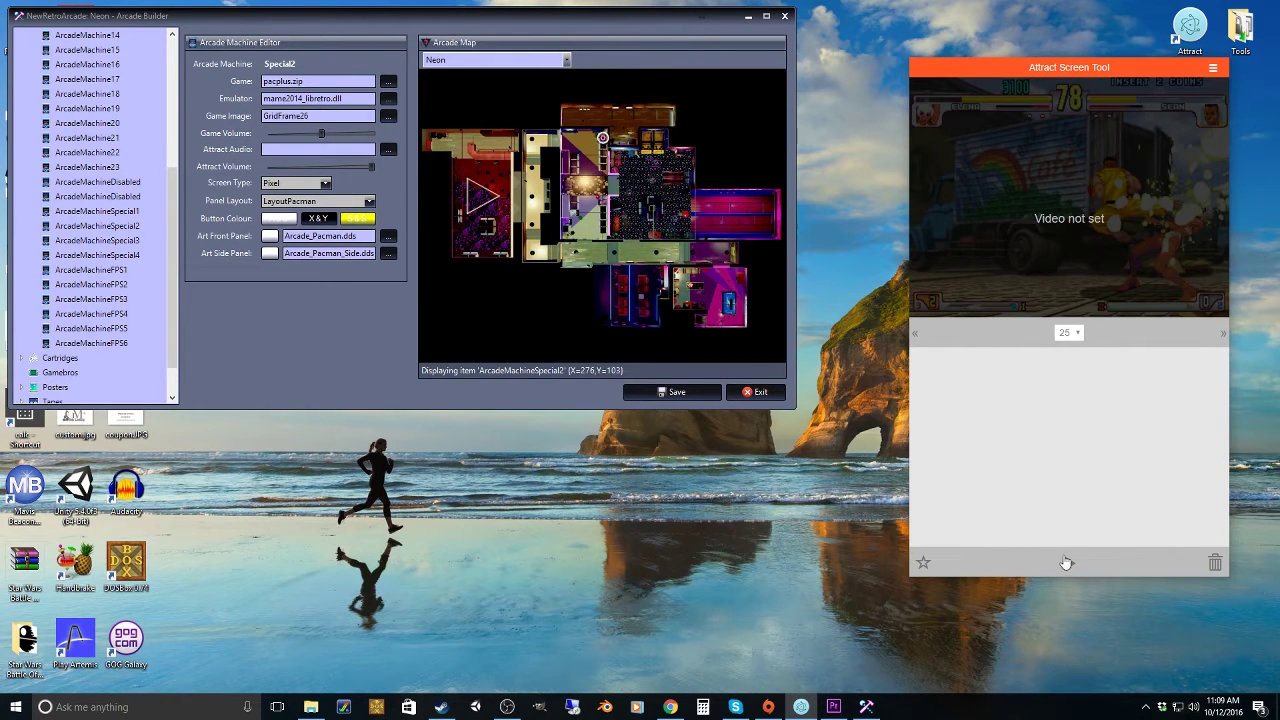
click(916, 333)
click(916, 333)
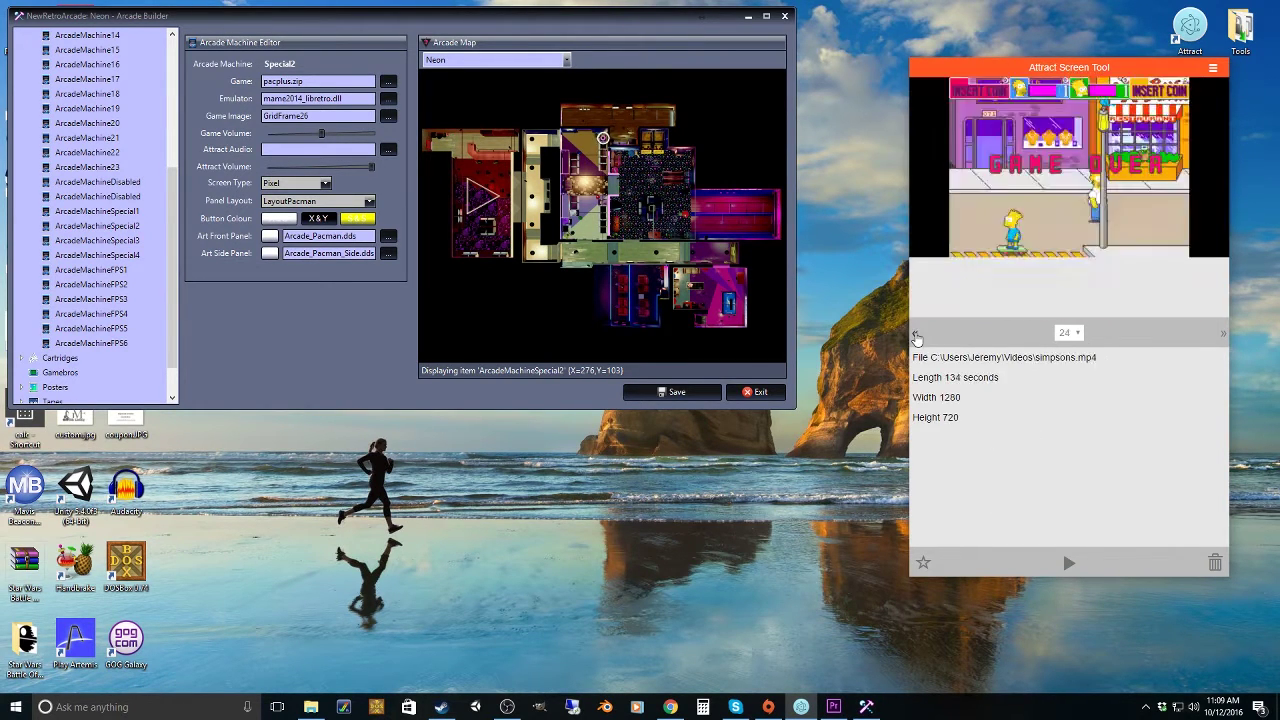
click(916, 333)
- Switch to File Explorer at the Videos folder and delete the stray Desktop shortcut created there
click(311, 707)
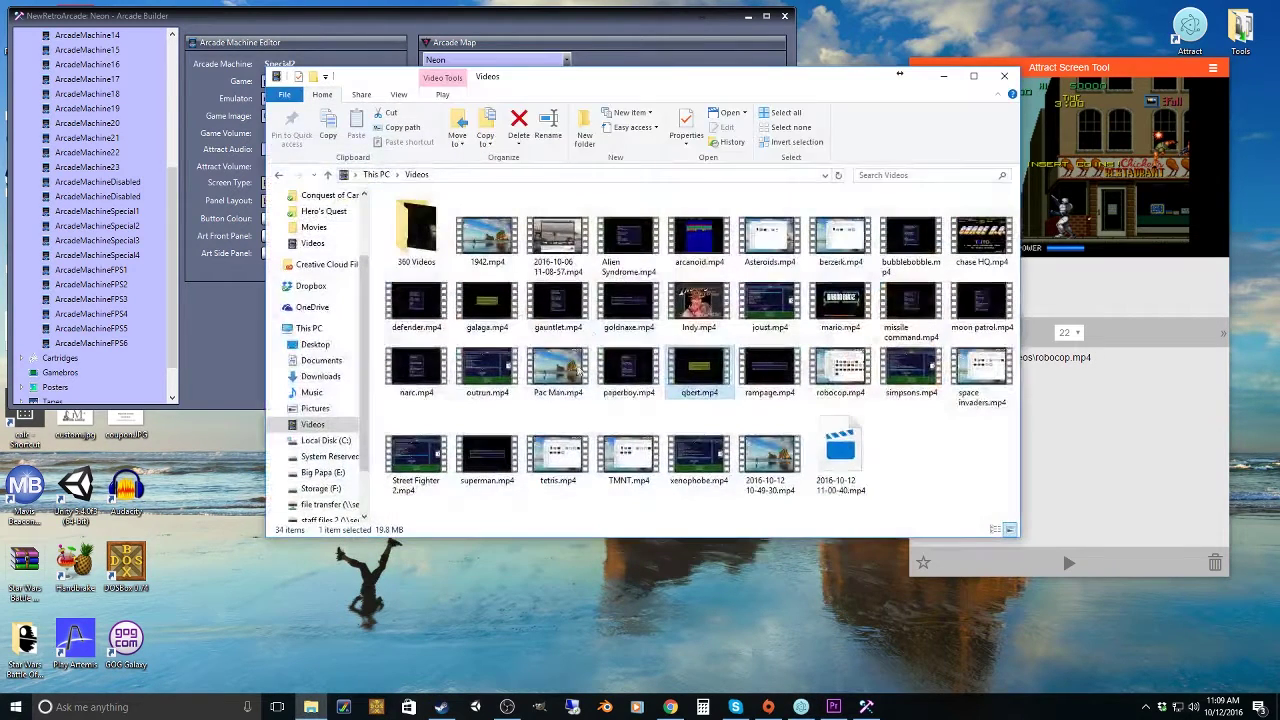
drag(416, 230, 440, 325)
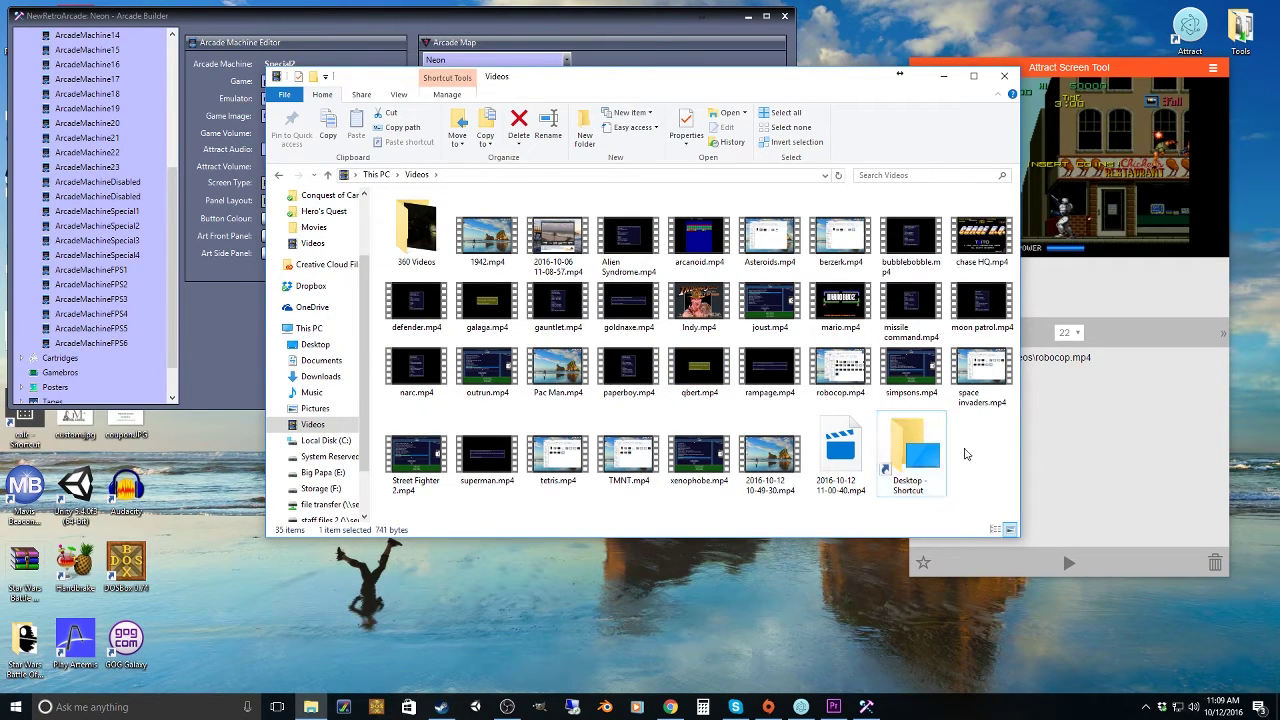
key(Delete)
click(759, 408)
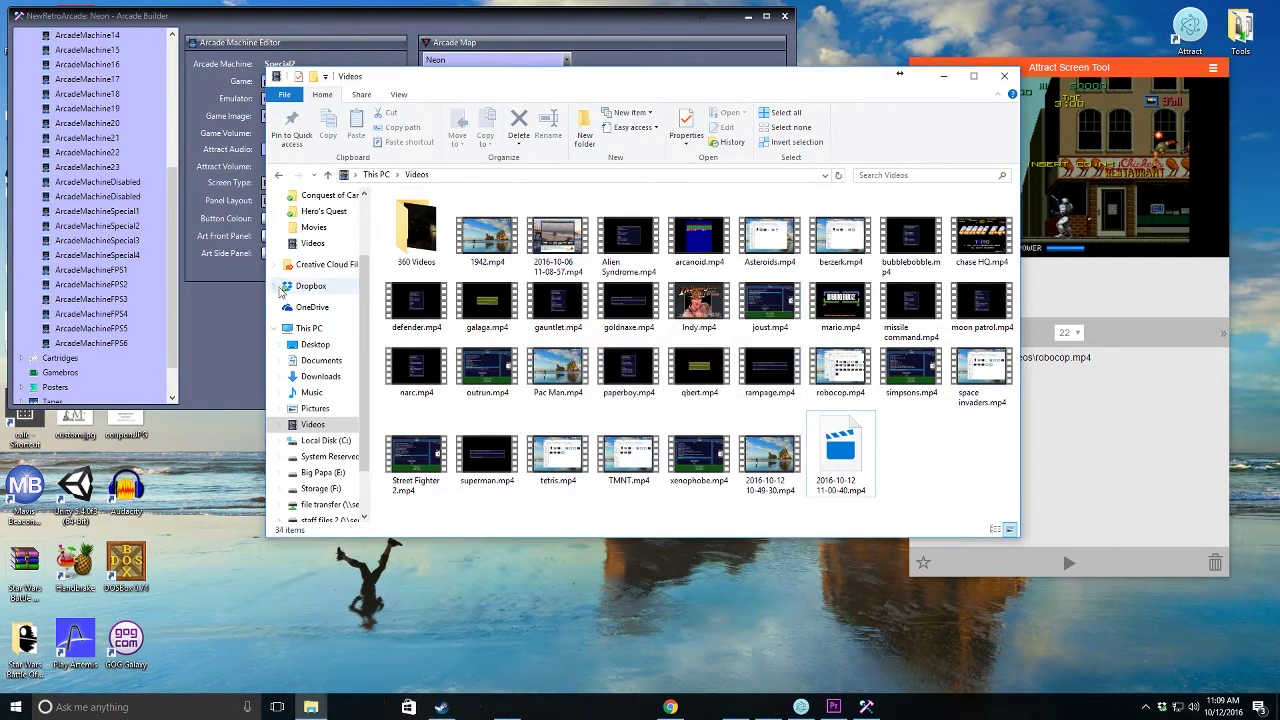
- Open the Movies folder, play the attract screens video in Movies & TV, and skip ahead to inspect the grid of cabinet clips
click(314, 227)
double_click(552, 238)
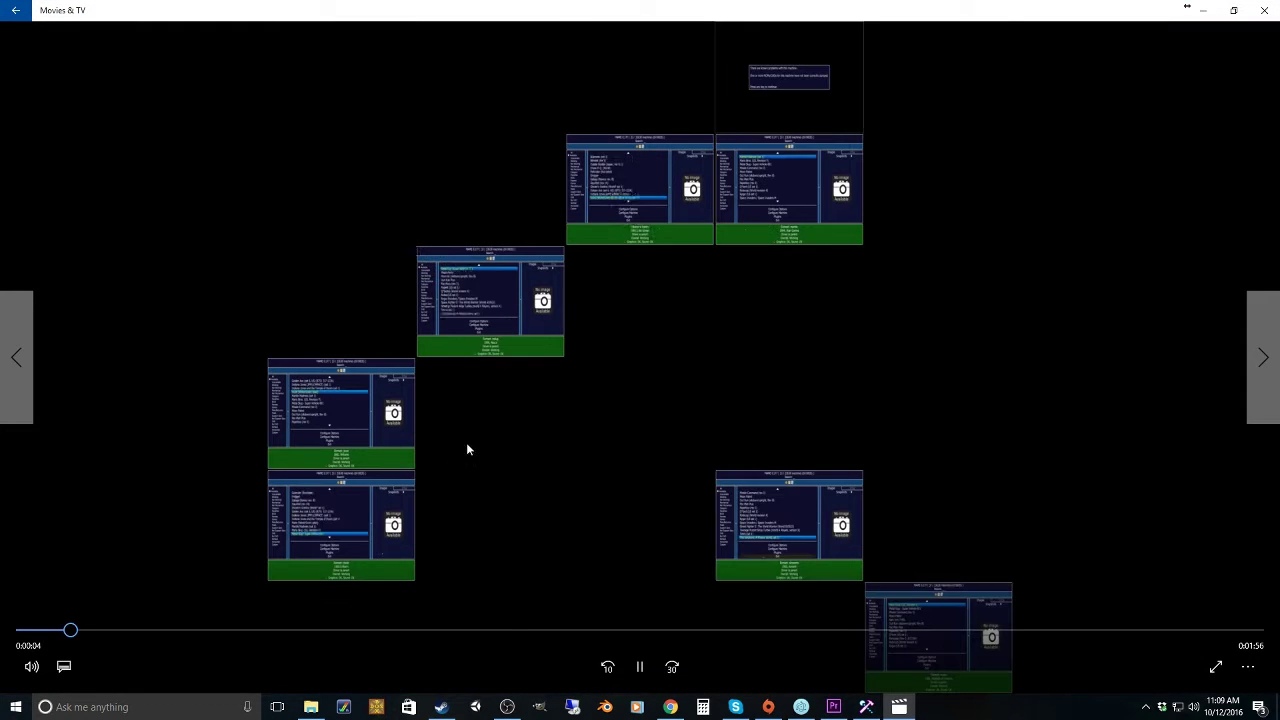
click(191, 631)
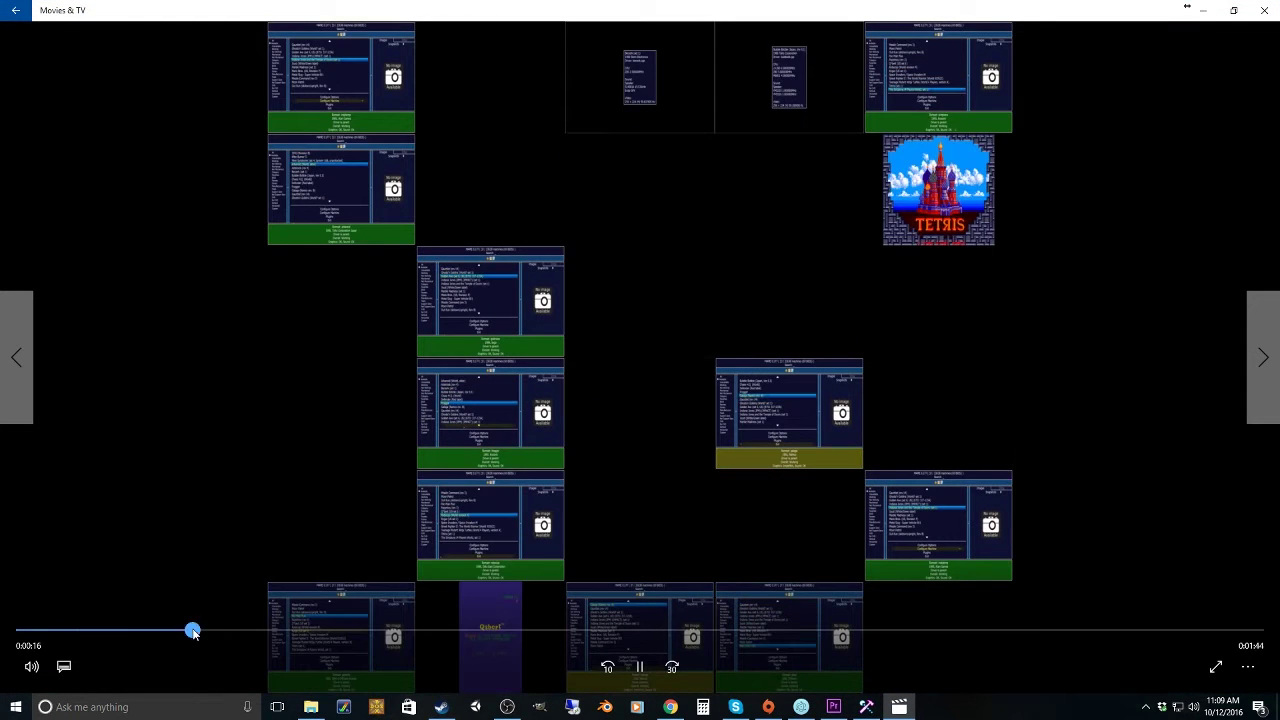
click(305, 631)
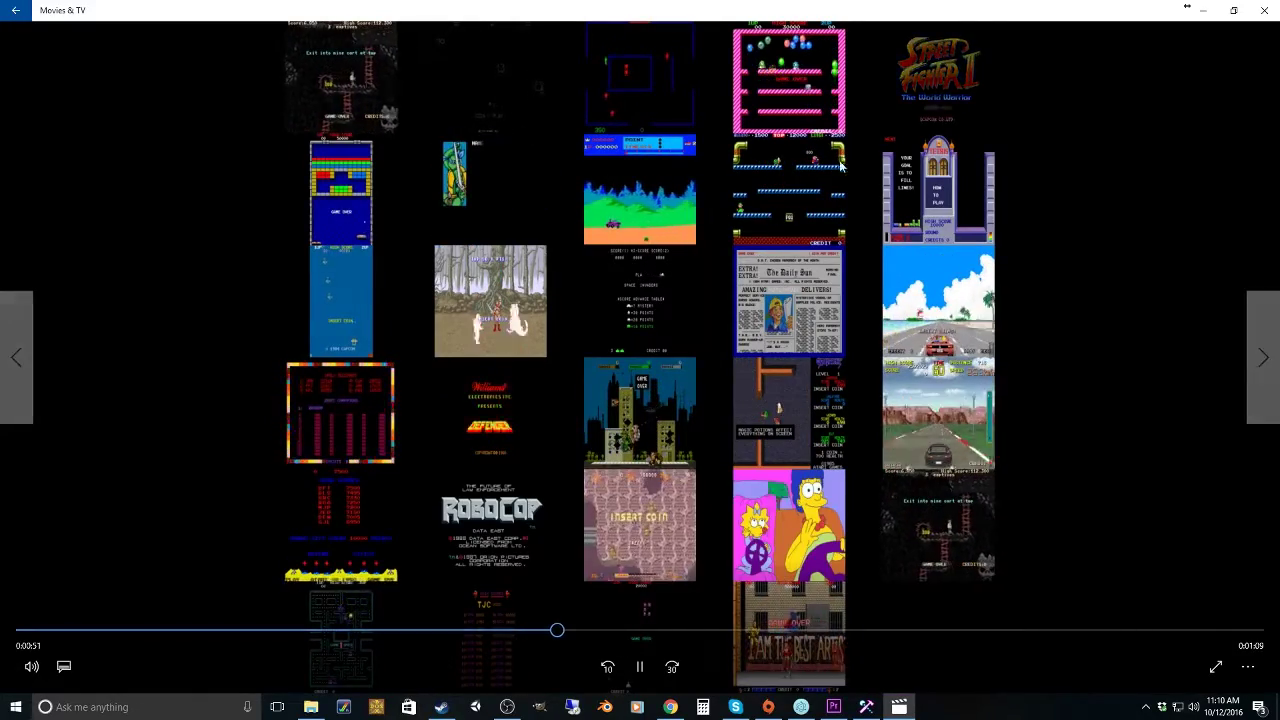
- Close the attract screens video and minimize the Movies folder window
click(1262, 11)
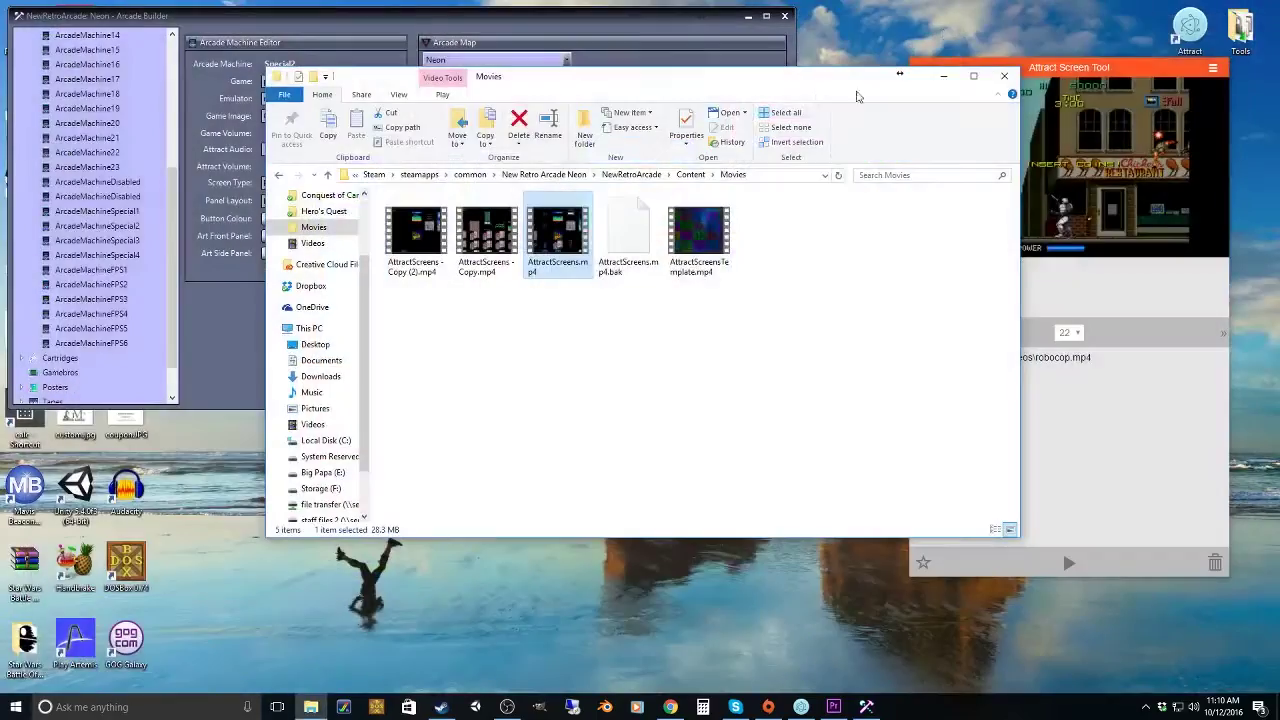
drag(795, 98, 818, 119)
click(697, 464)
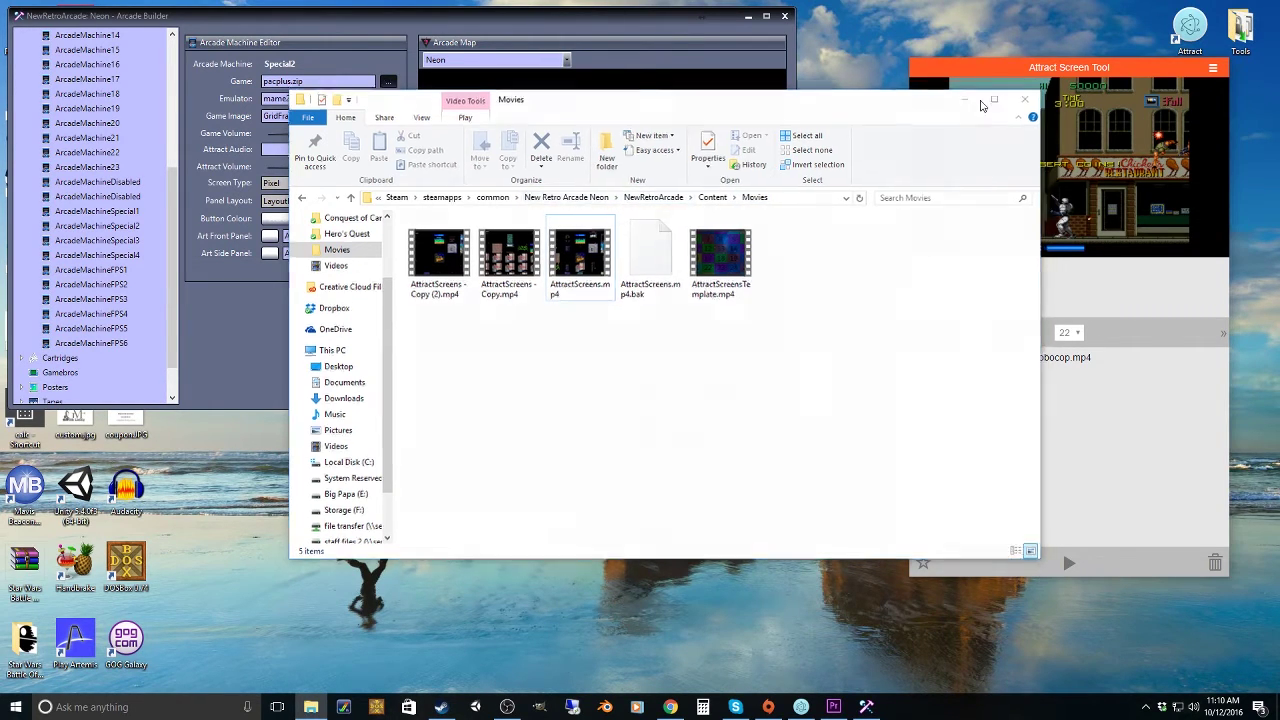
click(967, 96)
- Exit Arcade Builder, leaving Attract Screen Tool open on the desktop
click(749, 17)
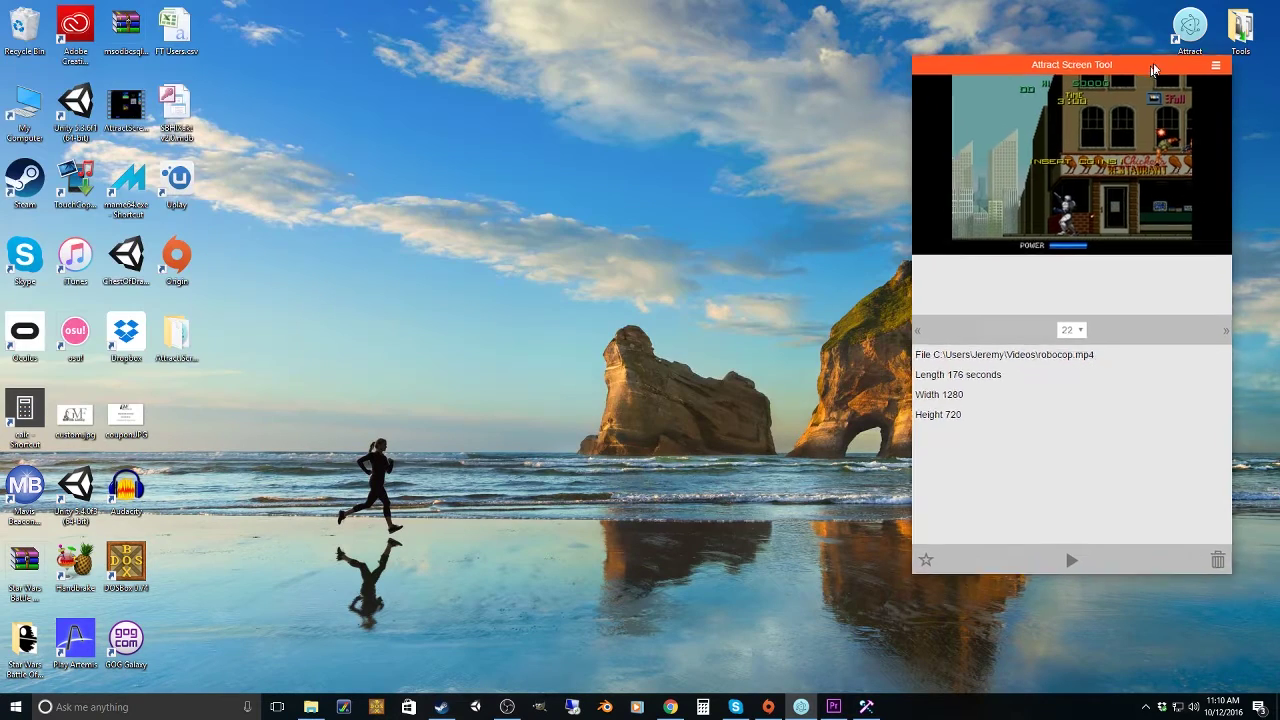
click(866, 707)
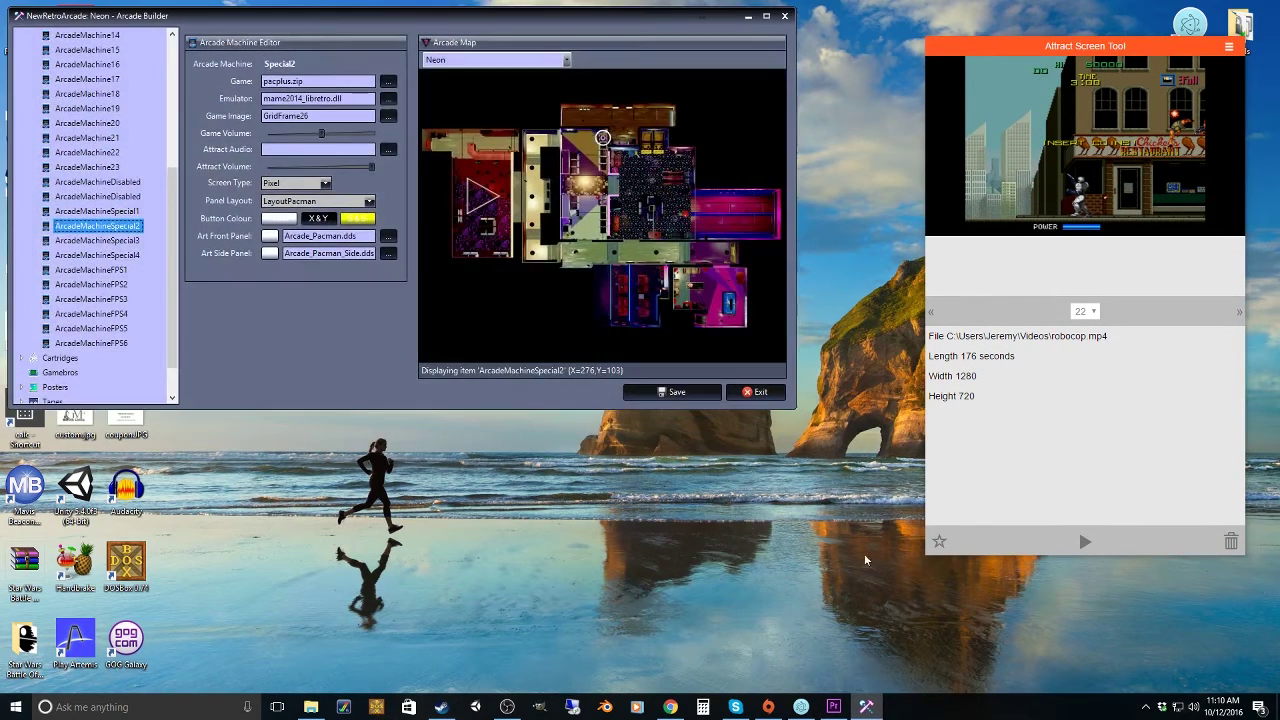
click(757, 392)
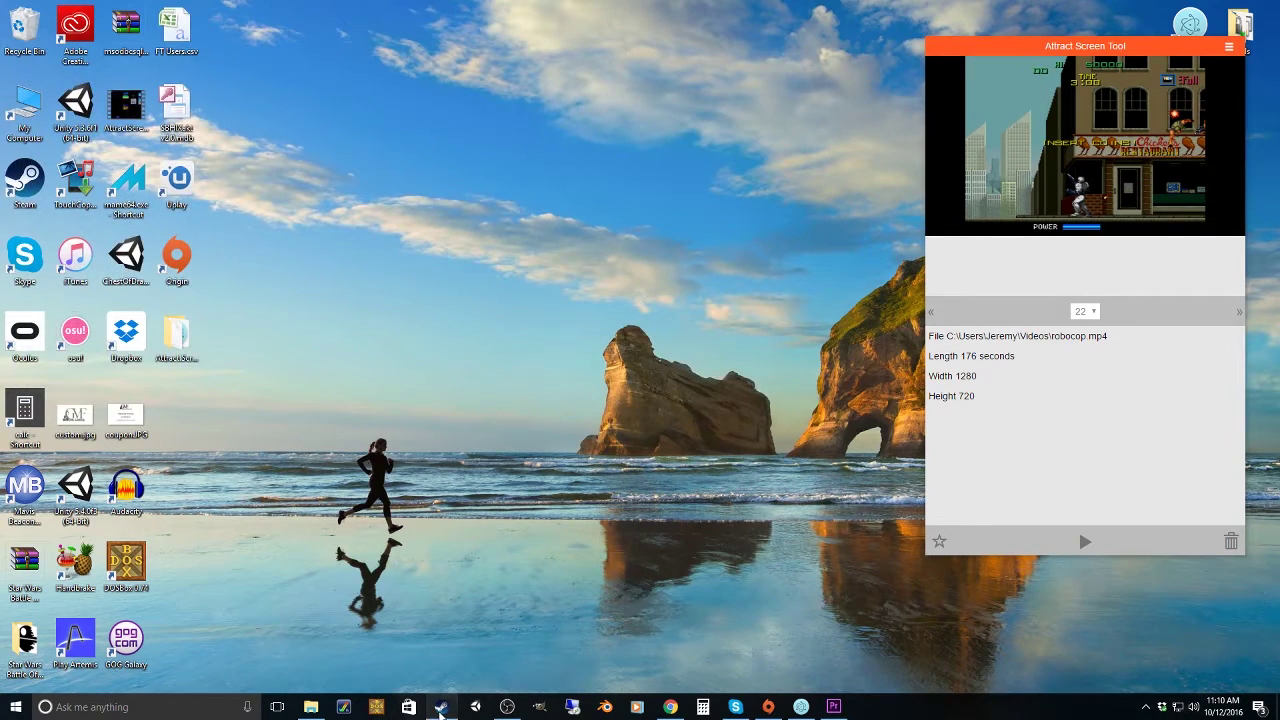
- Switch to Steam, launch NewRetroArcade: Neon with the regular non-VR play option, and enter the singleplayer Neon arcade
click(441, 707)
click(211, 135)
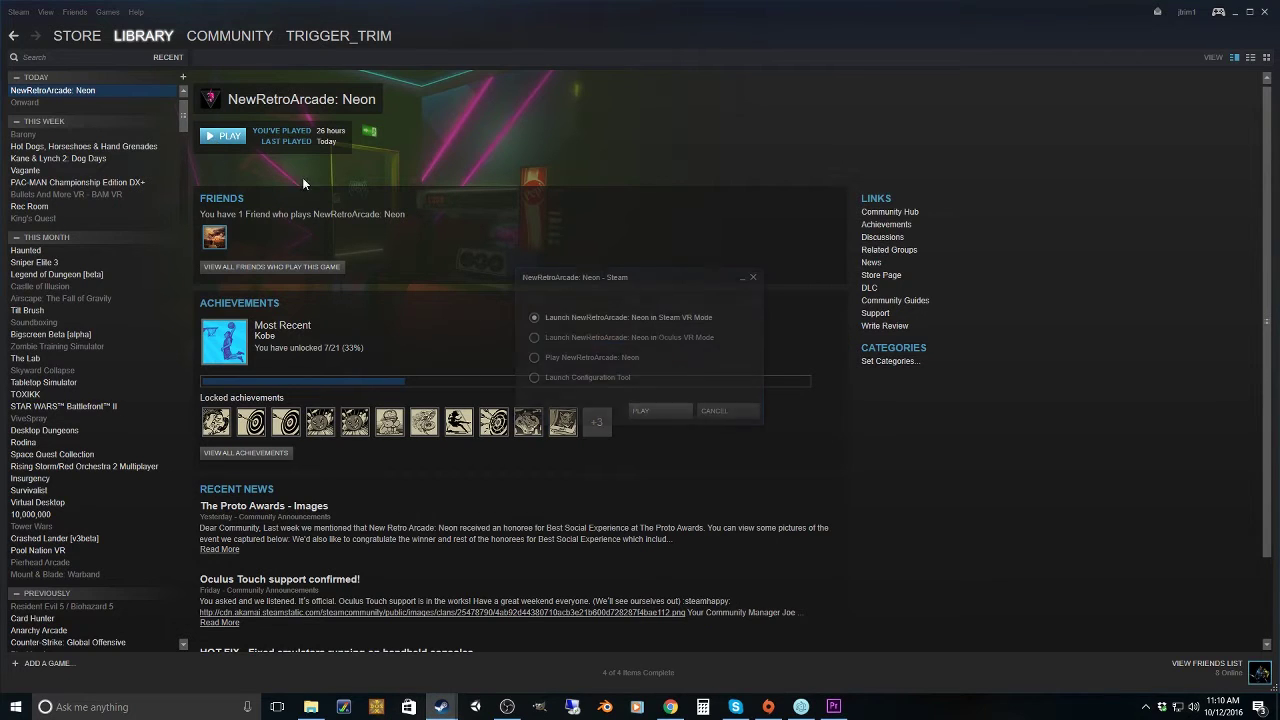
click(552, 357)
click(645, 410)
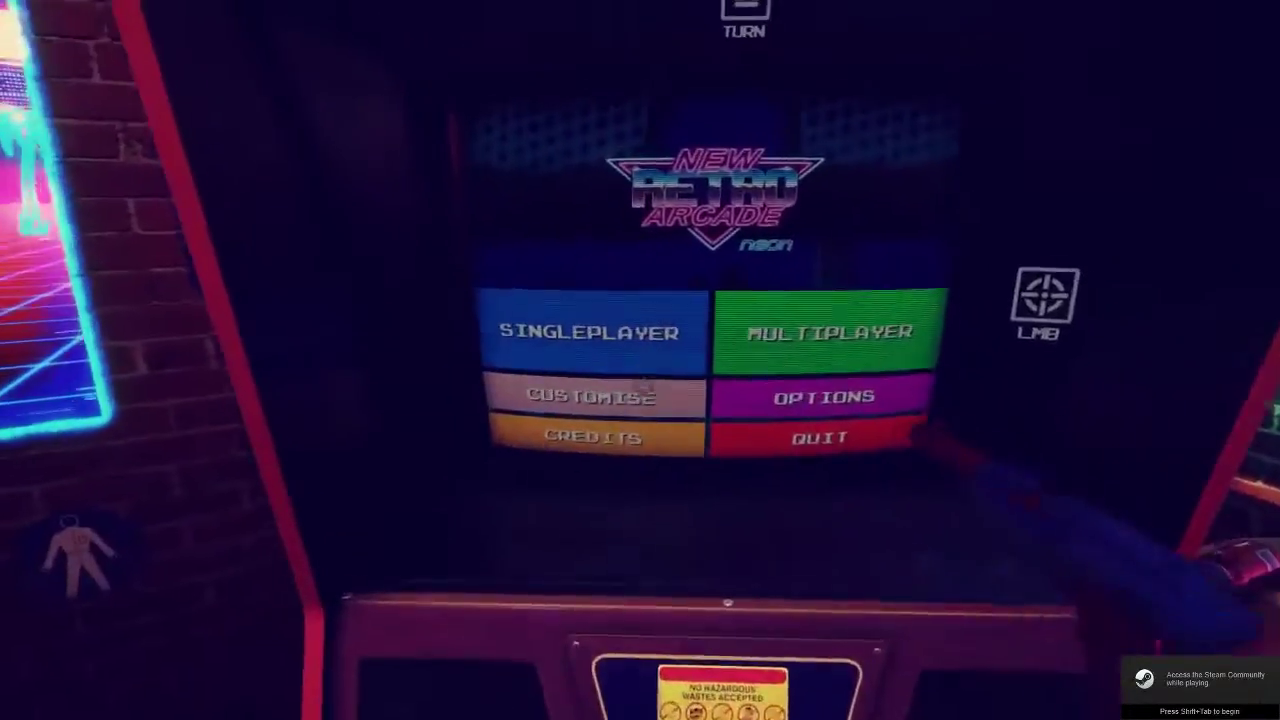
click(599, 215)
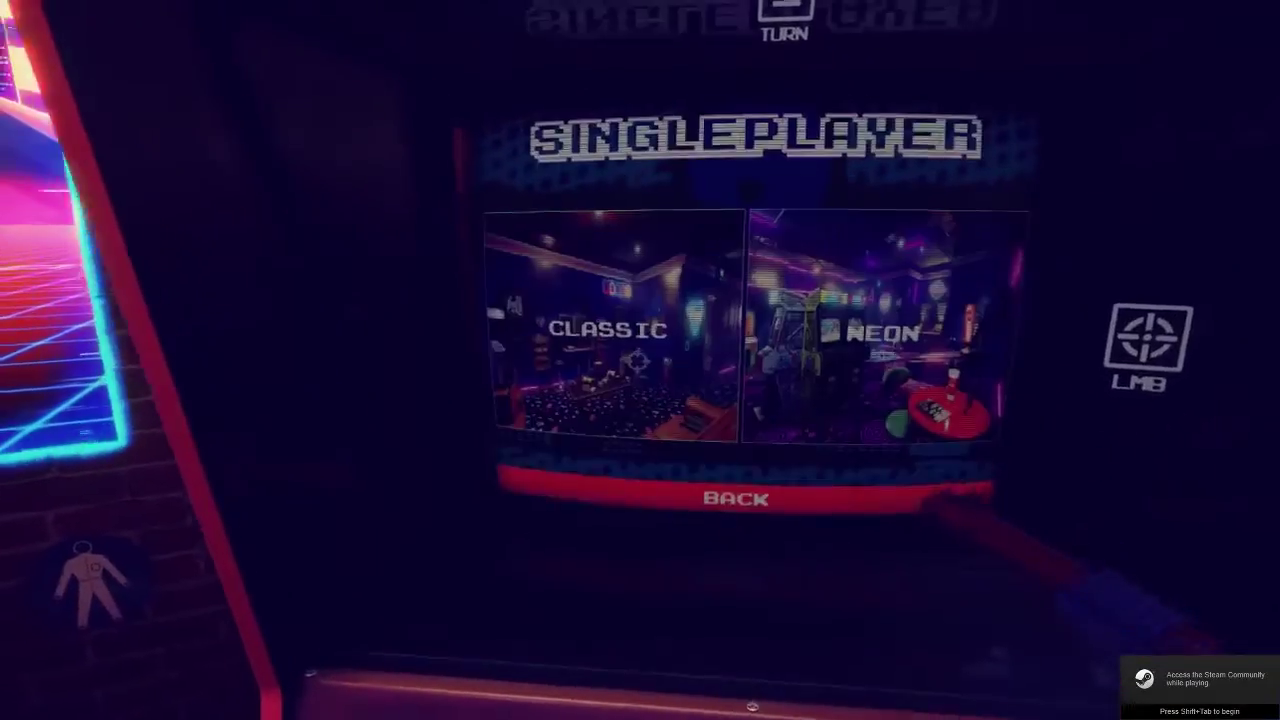
click(780, 250)
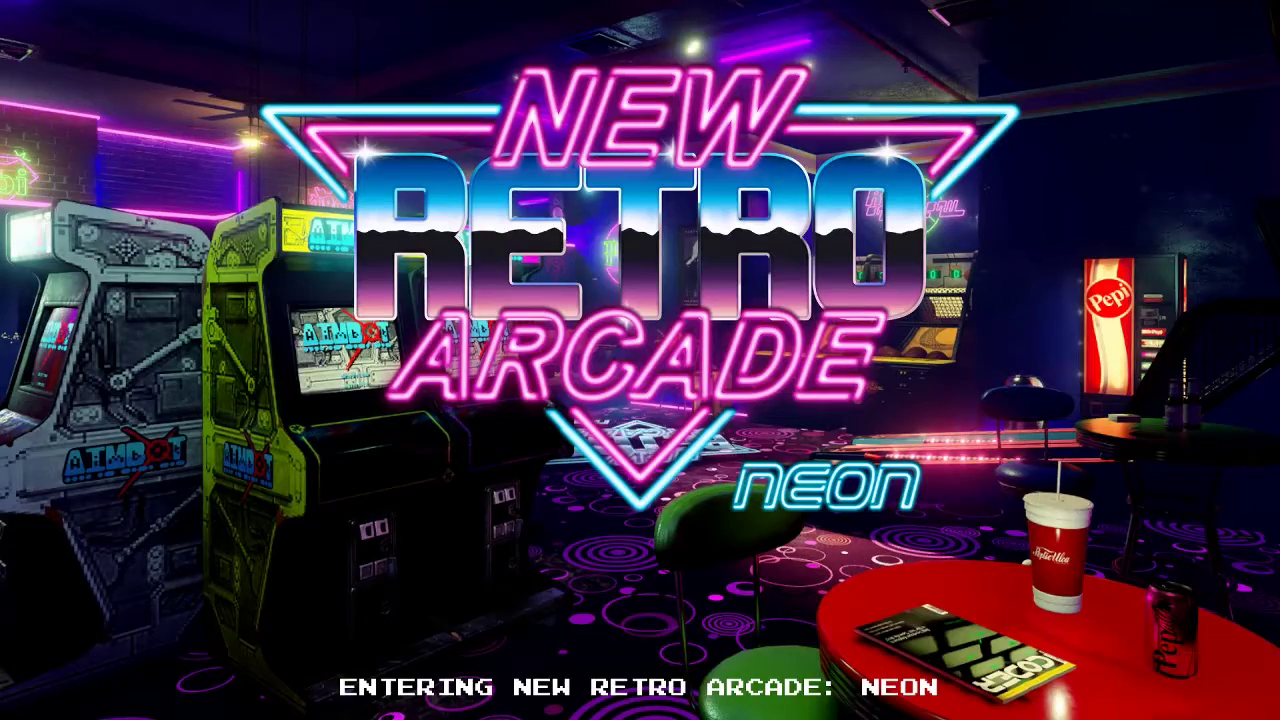